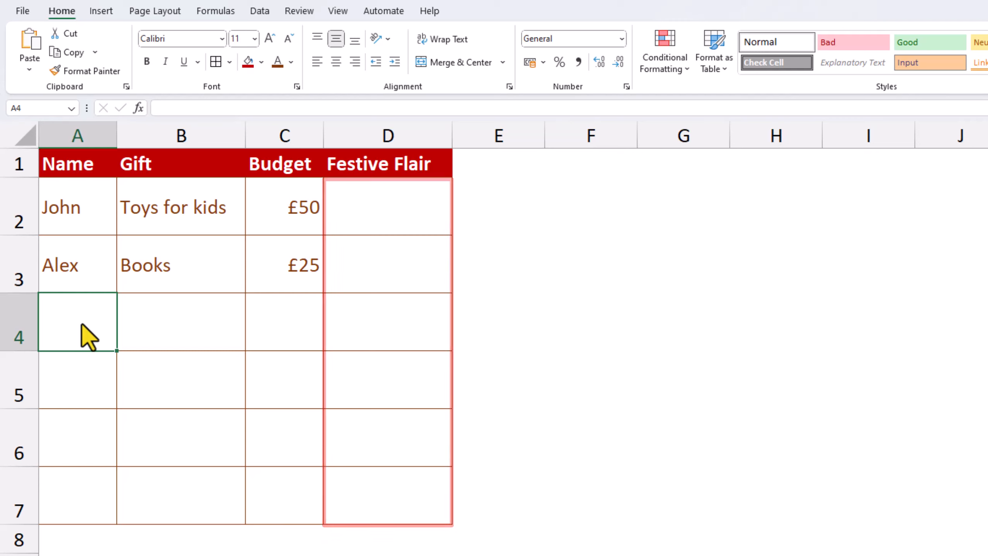
- Search the emoji picker for "toy" and insert the teddy bear emoji in Festive Flair cell D2
left_click(393, 212)
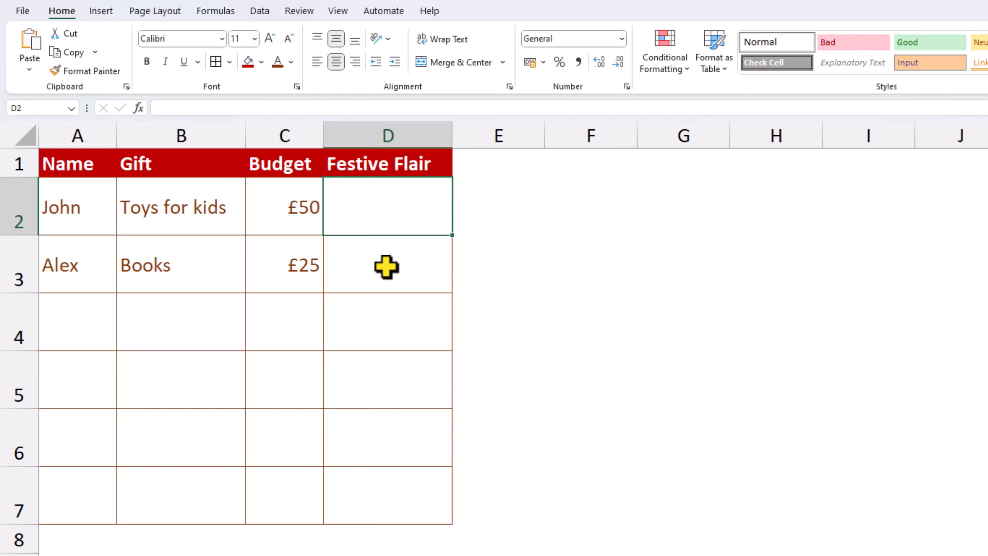
key("super+period")
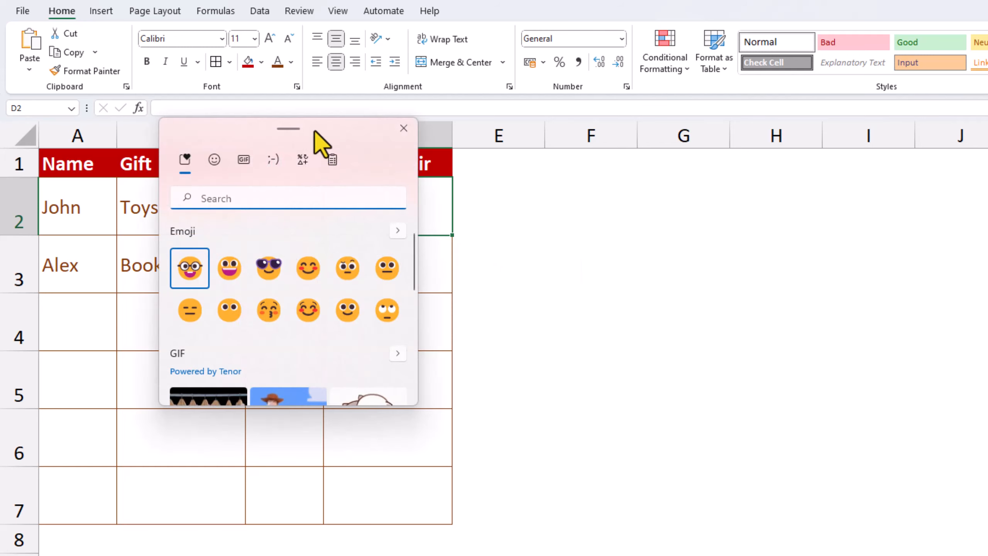
left_click_drag(315, 132, 380, 283)
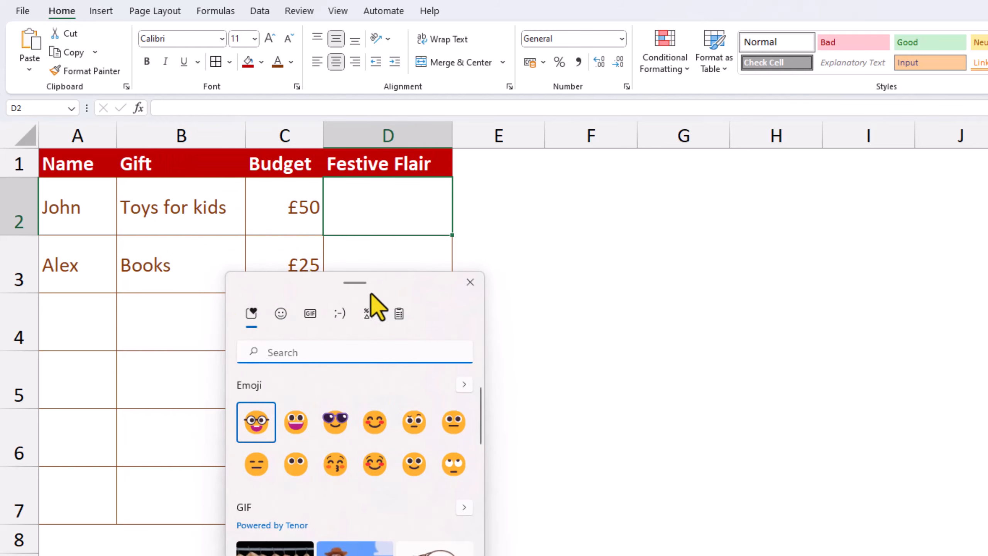
type("toy")
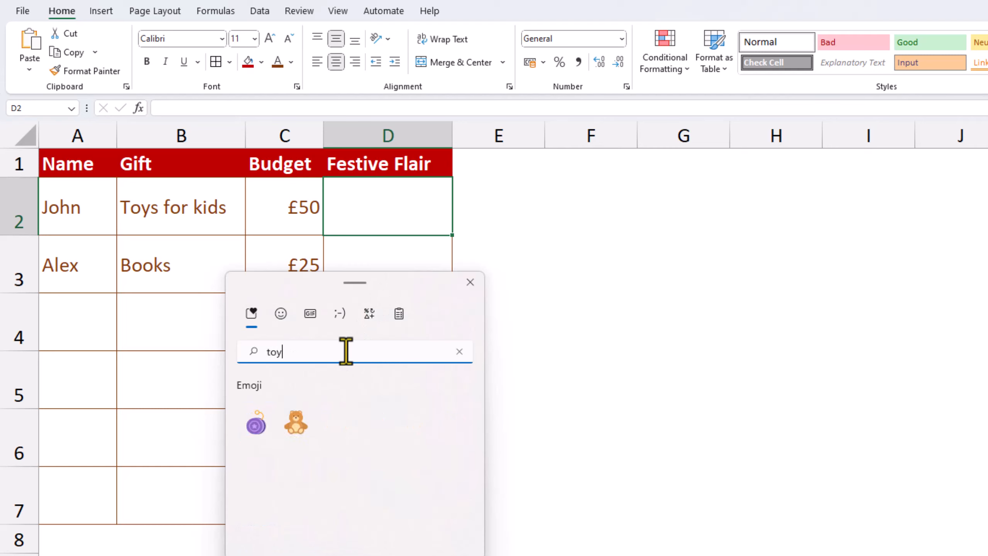
left_click(298, 422)
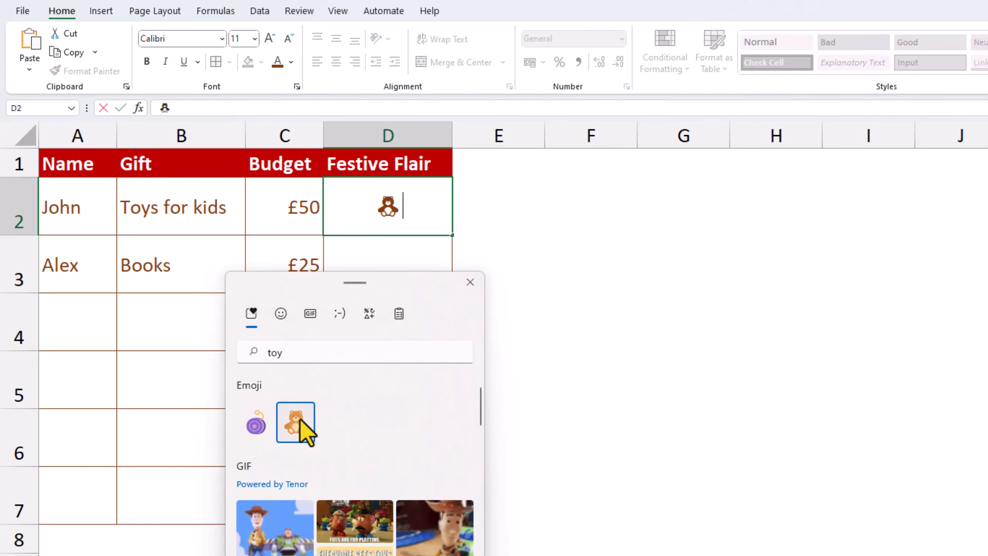
left_click(470, 282)
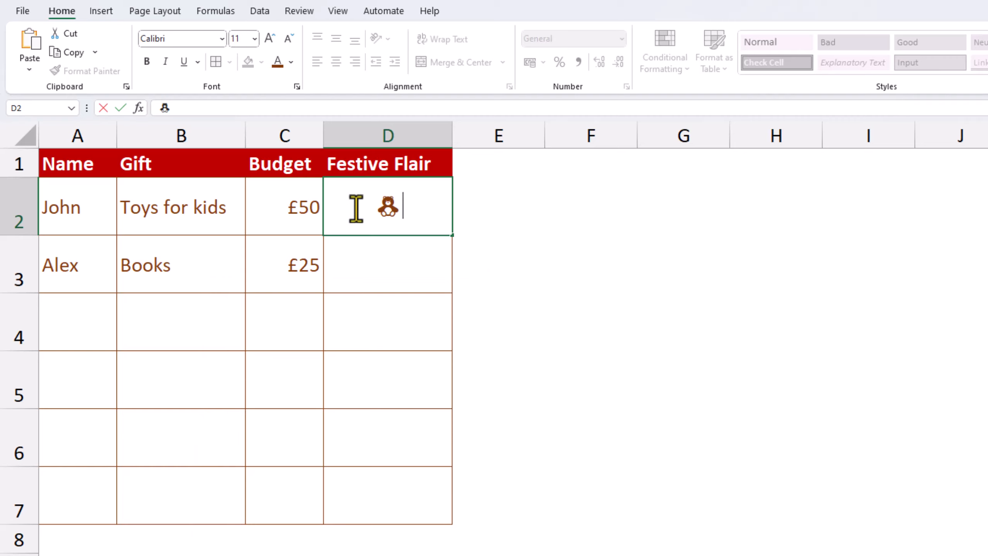
- Set the font size of Festive Flair cells D2 and D3 to 22
left_click_drag(353, 283, 359, 211)
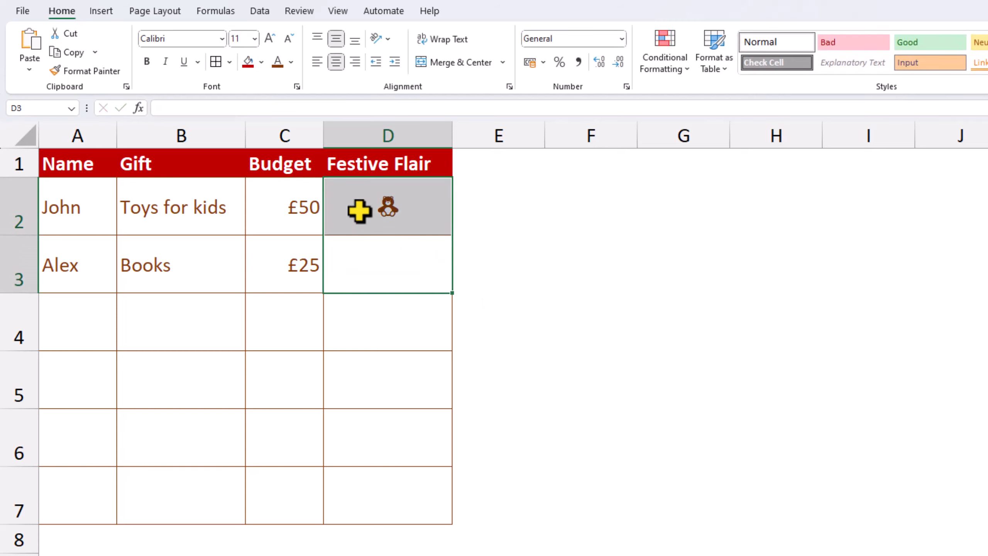
left_click(254, 39)
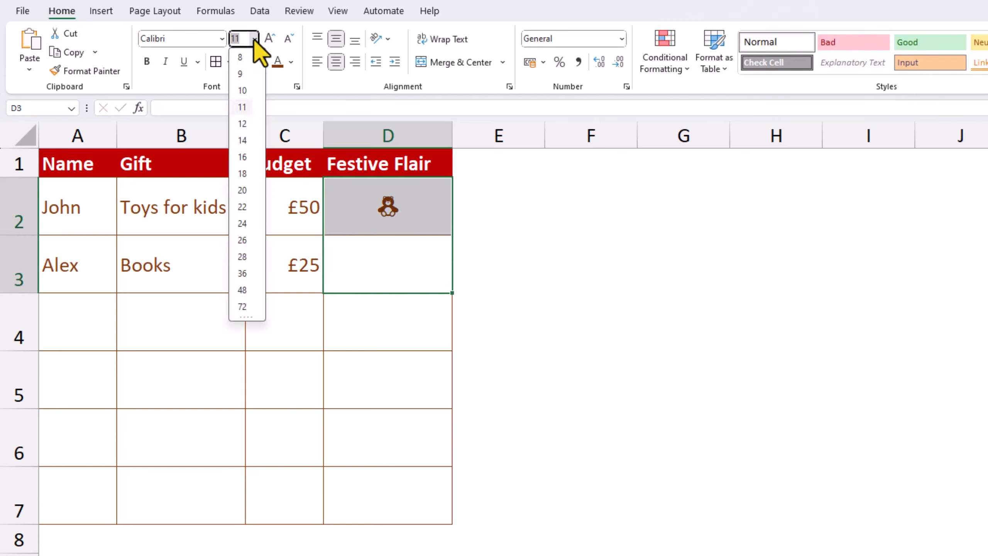
left_click(245, 210)
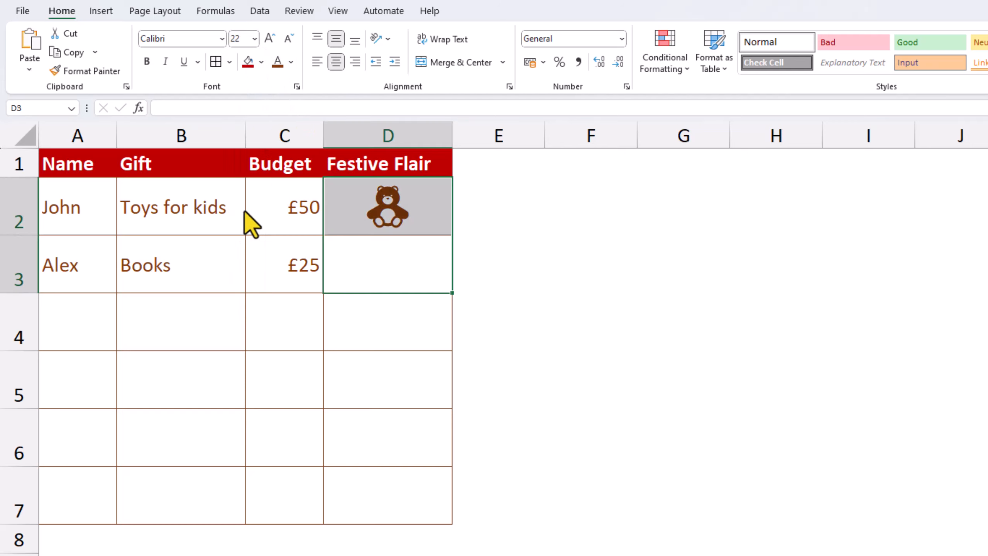
- Search the emoji picker for "books" and insert the books emoji in Festive Flair cell D3
left_click(385, 272)
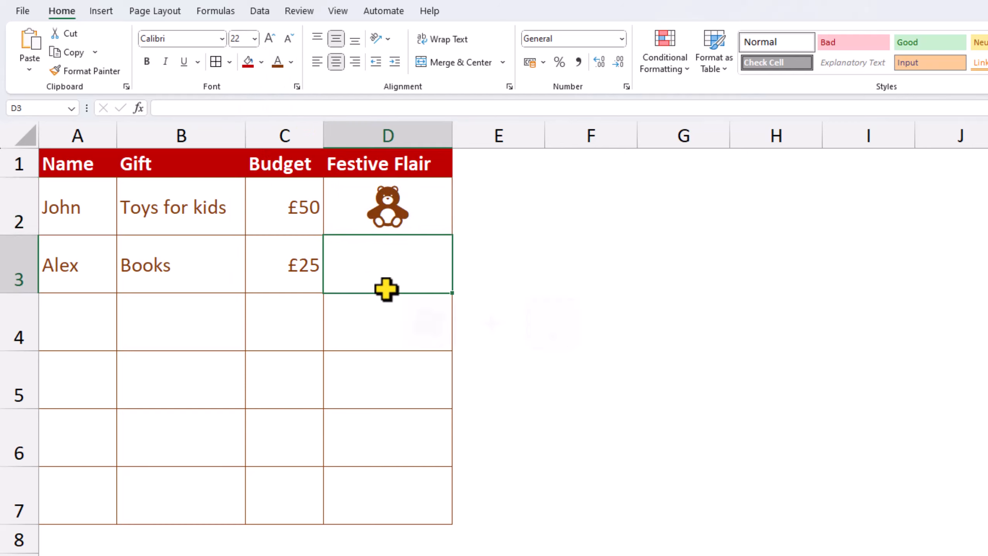
key("super+period")
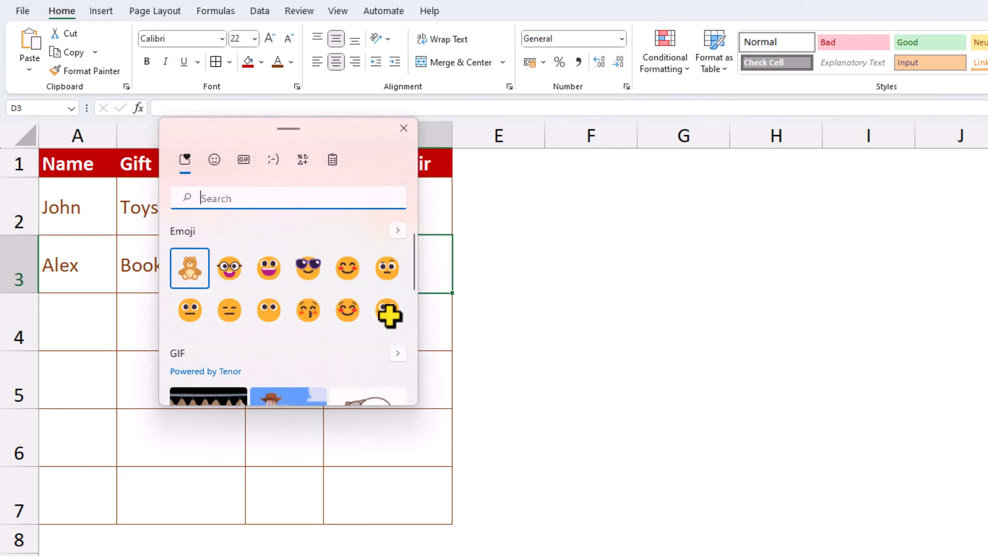
left_click_drag(341, 124, 380, 322)
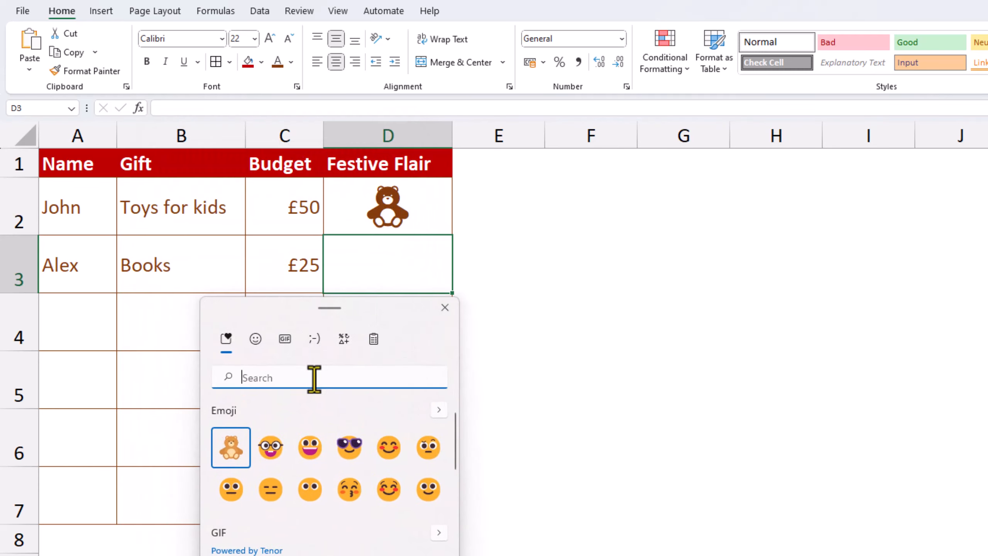
type("books")
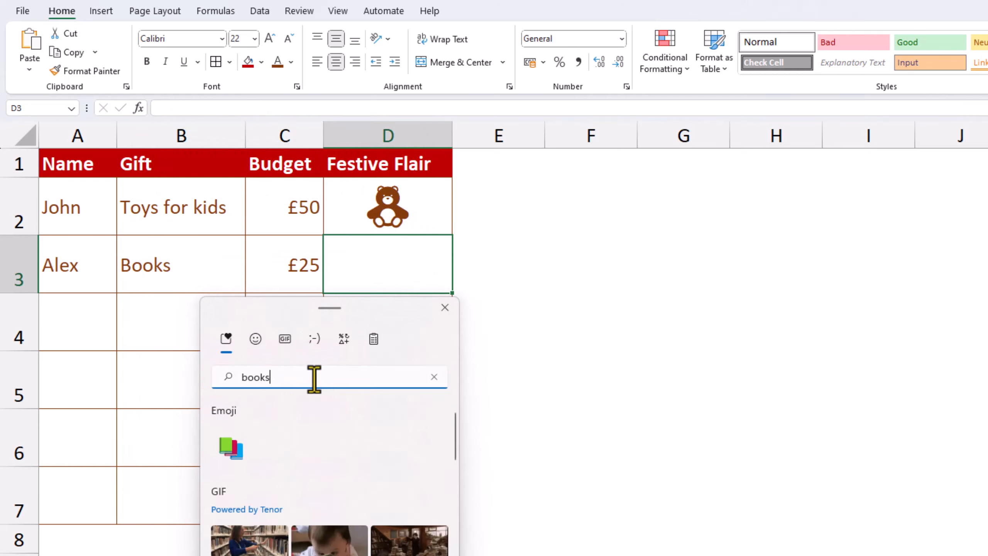
left_click(232, 448)
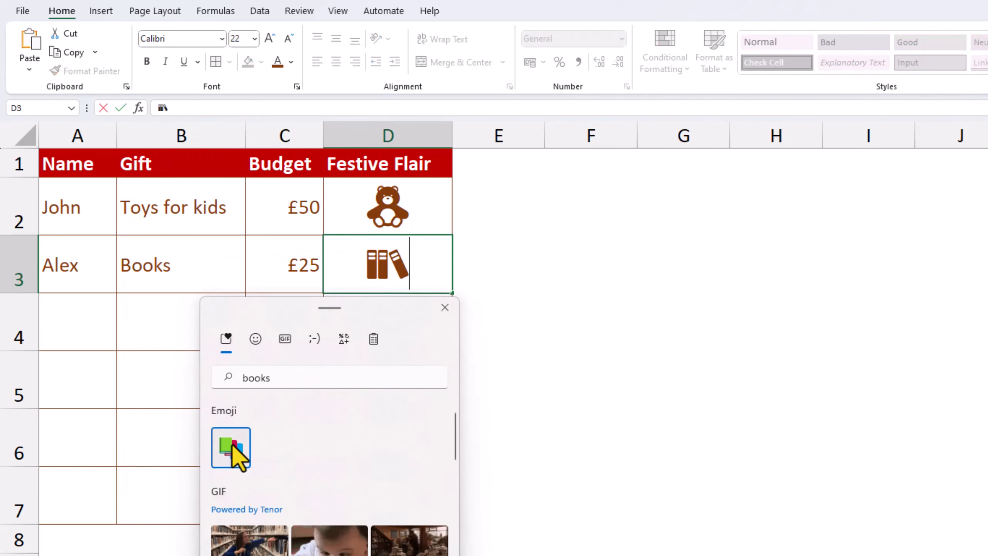
left_click(445, 307)
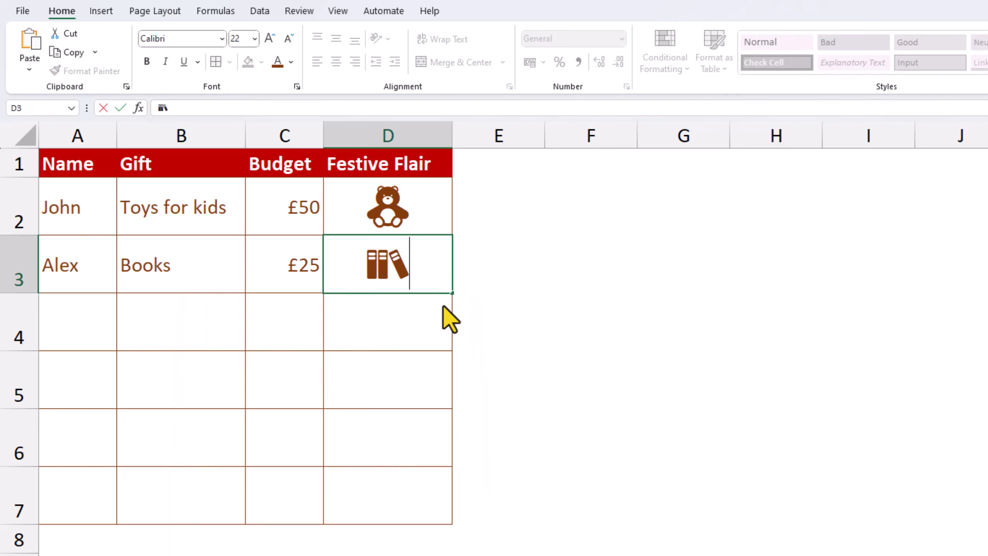
- Fill in row 4 with the recipient's name, the gift Candles and a budget of 60
left_click(85, 328)
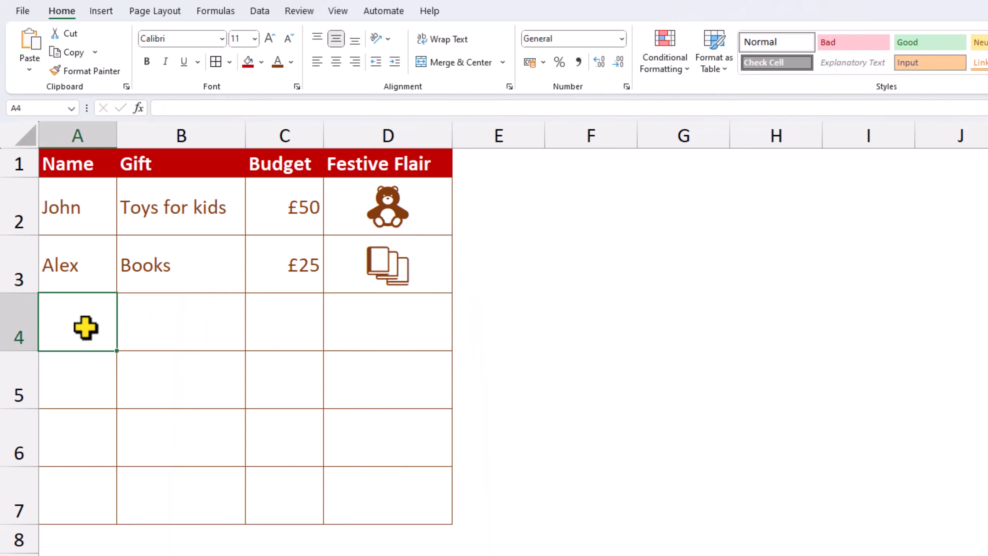
type("Olivia")
key("Tab")
type("Candles")
key("Tab")
type("60")
key("Return")
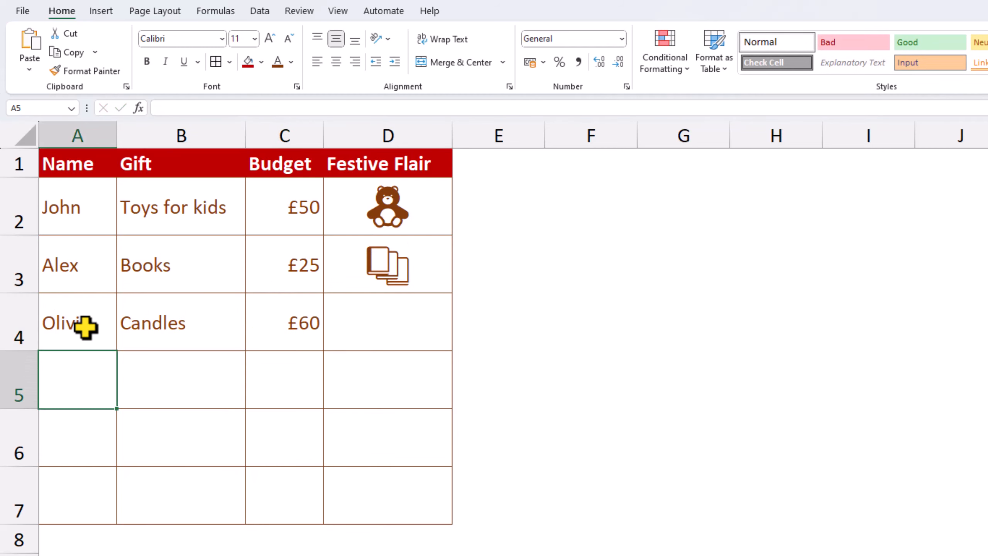
- Fill in row 5 with the recipient's name, the gift Gadgets and a budget of 100
type("James")
key("Tab")
type("Gadgets")
key("Tab")
type("100")
key("Return")
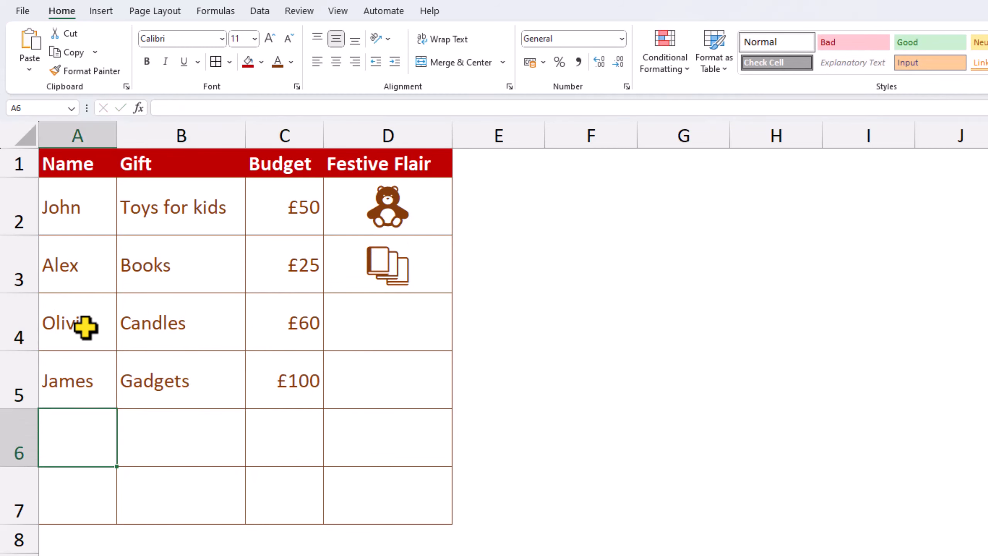
- Fill in row 6 with the recipient's name, the gift Clothing and a budget of 75
type("Sophia")
key("Tab")
type("Clothing")
key("Tab")
type("75")
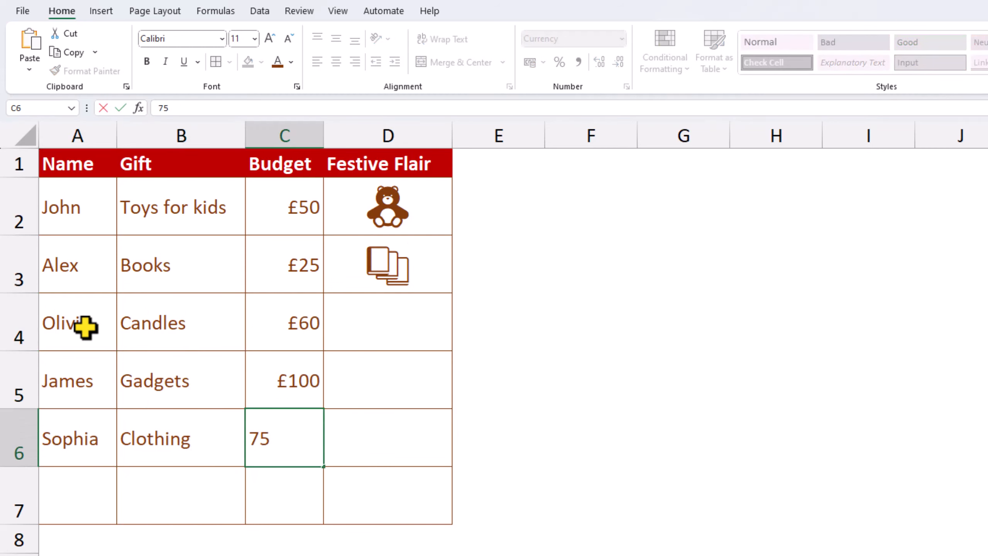
key("Return")
- Fill in row 7 with the recipient's name, the gift Jewellery and a budget of 80
type("Amelia")
key("Tab")
type("Jewe")
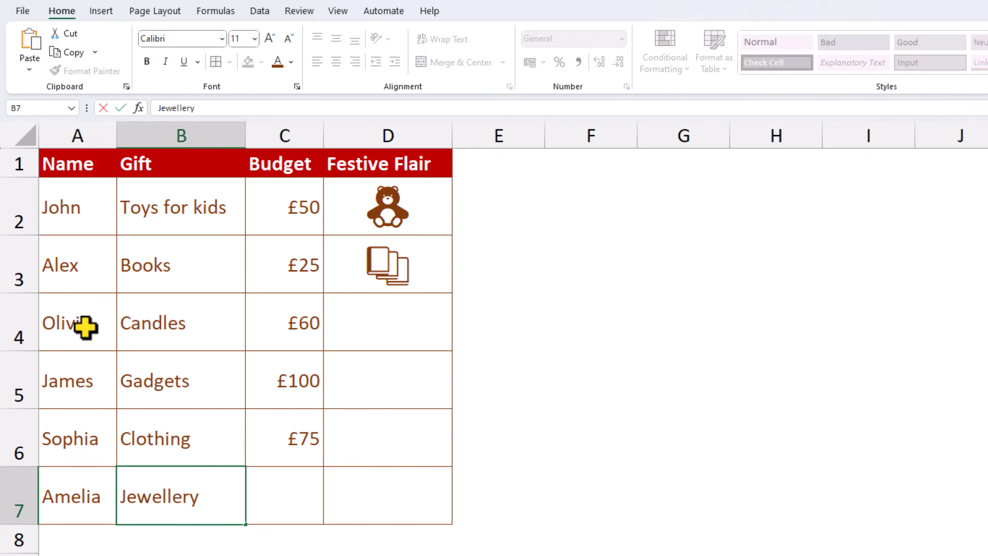
key("Tab")
type("80")
key("Return")
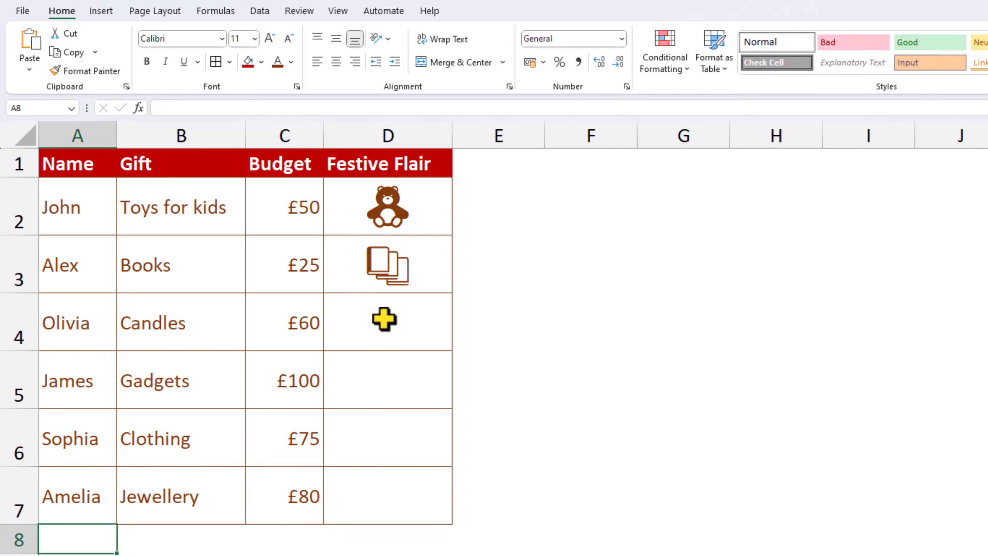
- Search Online Pictures for "candles" with Festive Flair cell D4 as the insertion point
left_click(385, 319)
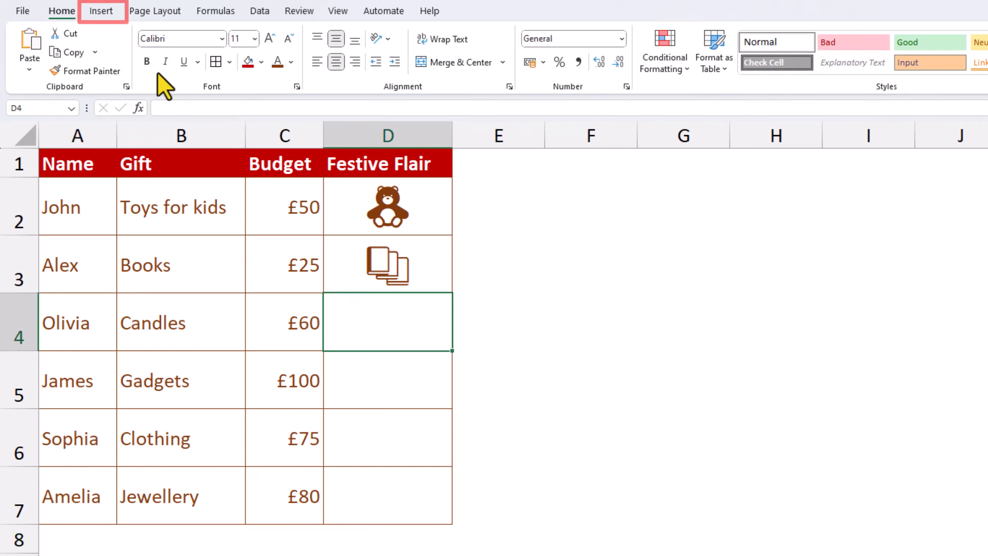
left_click(102, 11)
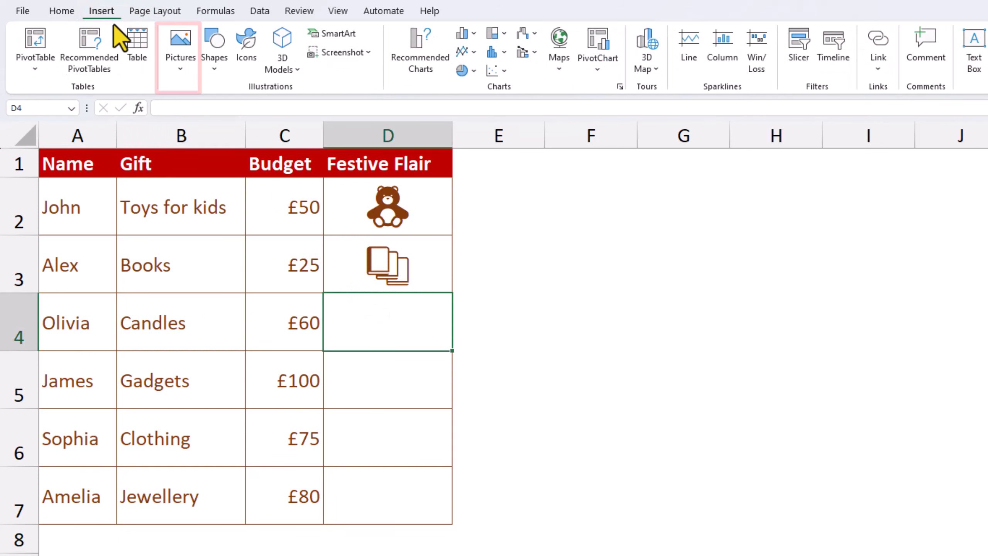
left_click(176, 73)
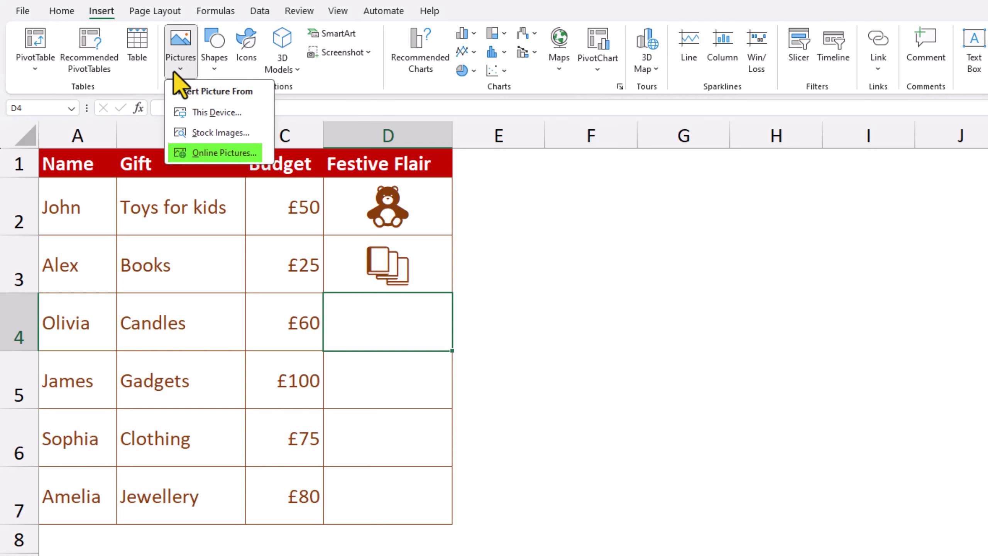
left_click(199, 152)
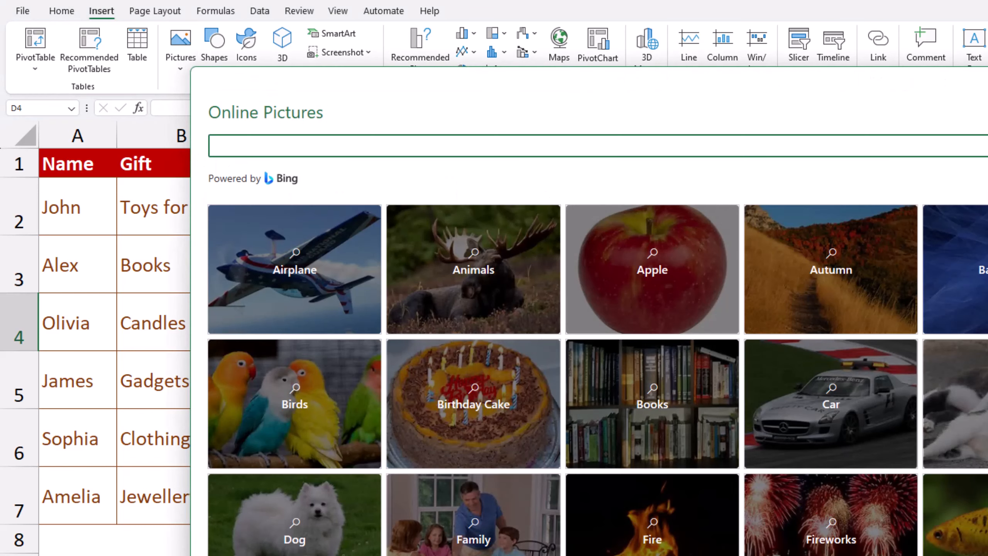
left_click_drag(987, 67, 962, 291)
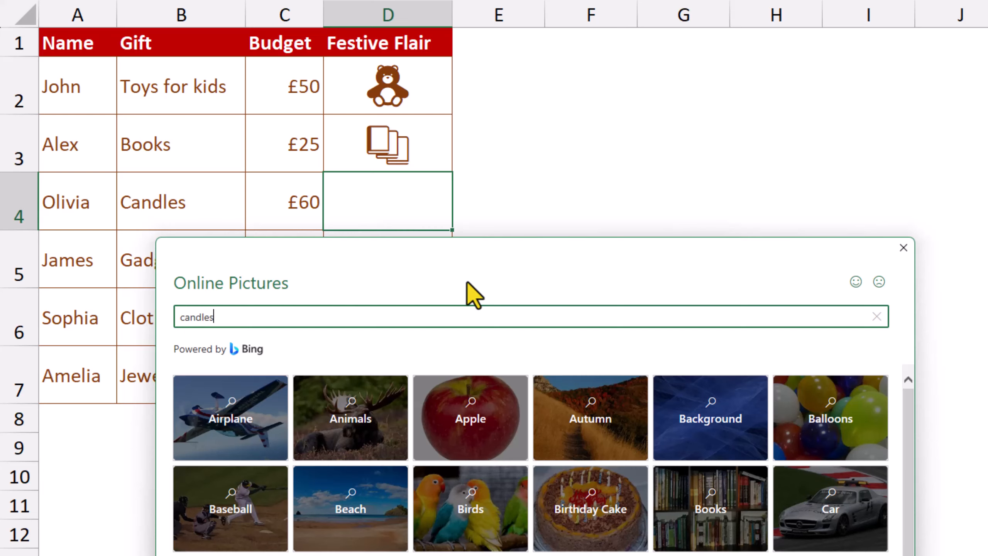
key("Return")
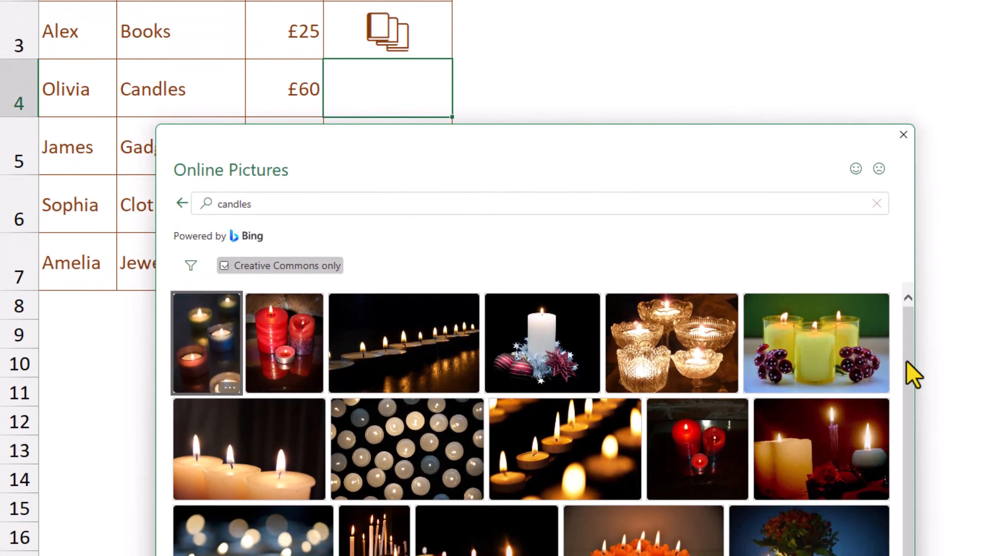
- Insert the close-up picture of lit red candles and shrink it to fit inside cell D4
left_click_drag(907, 360, 905, 466)
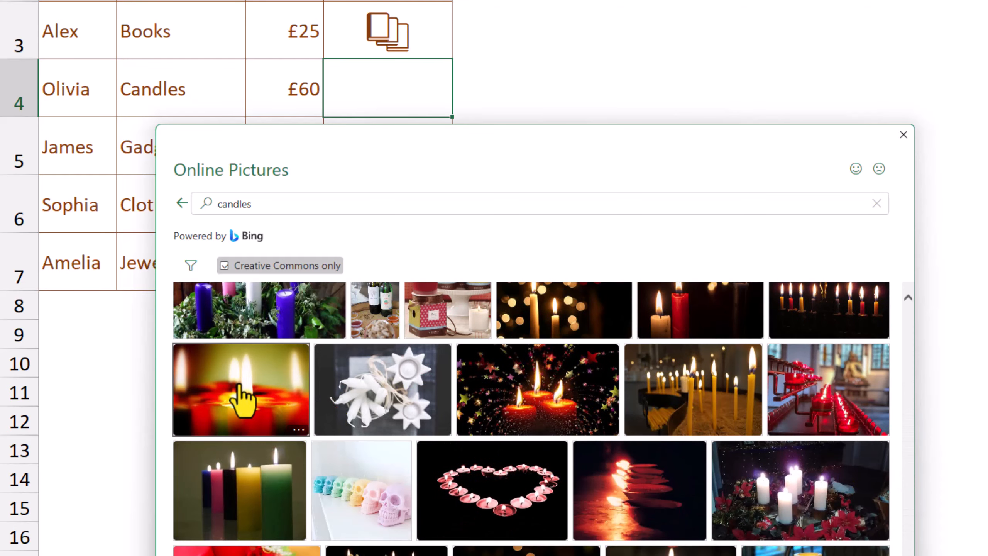
left_click(242, 401)
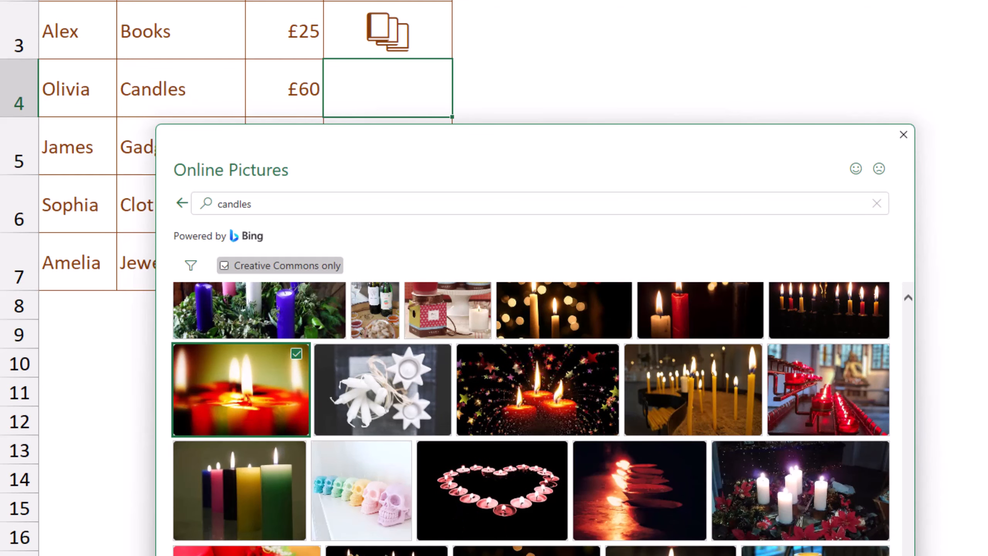
key("Return")
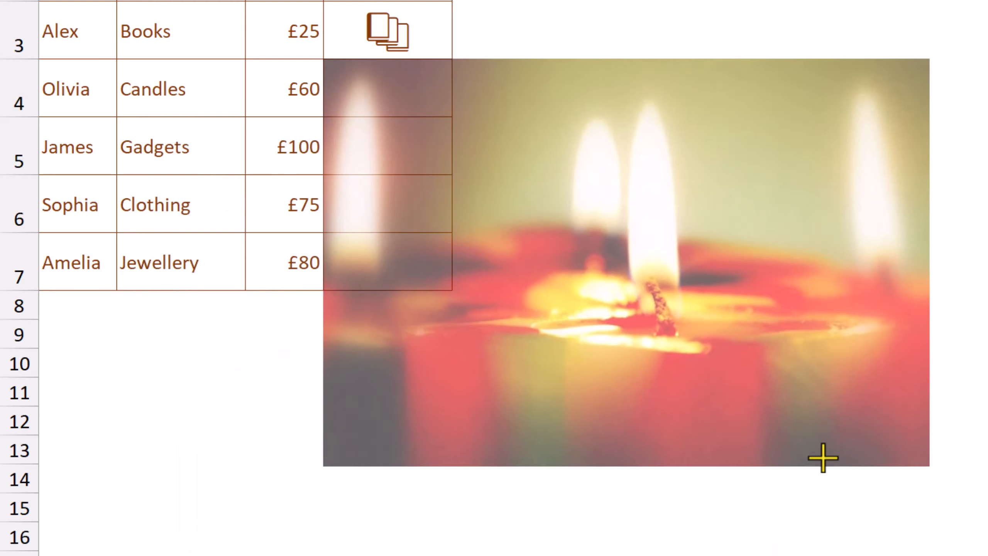
left_click_drag(824, 458, 385, 97)
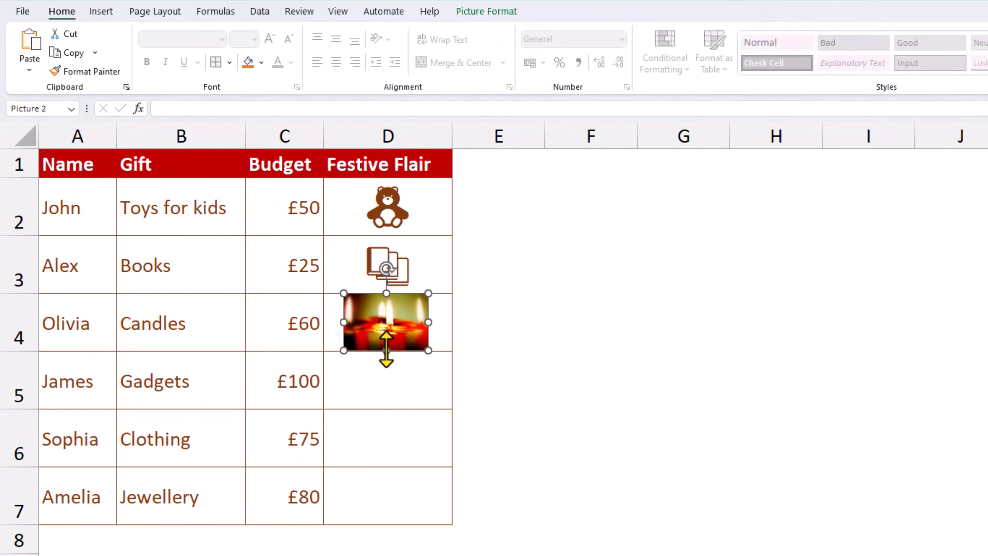
- Insert the white drone from a "gadget" search of the stock 3D models, with cell D5 as the insertion point
left_click(387, 380)
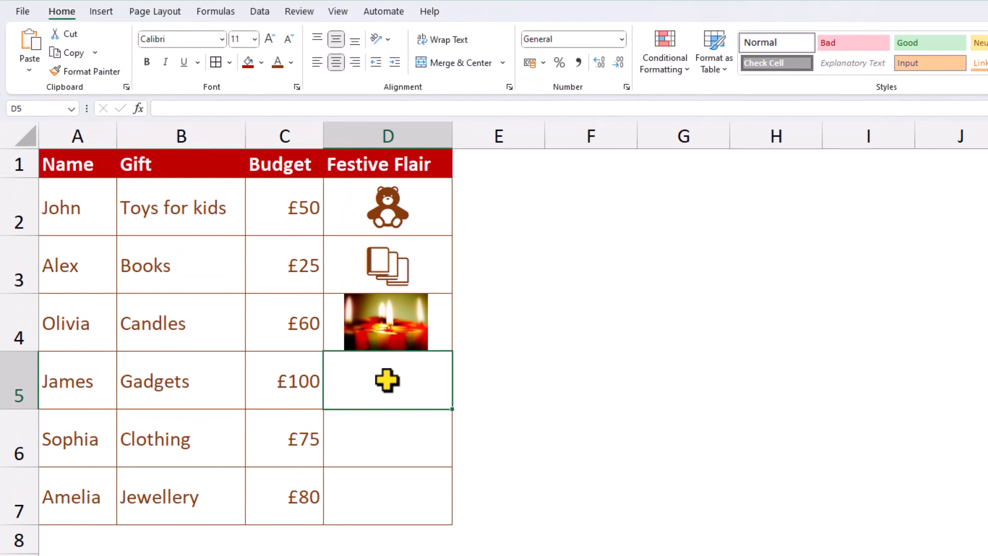
left_click(98, 12)
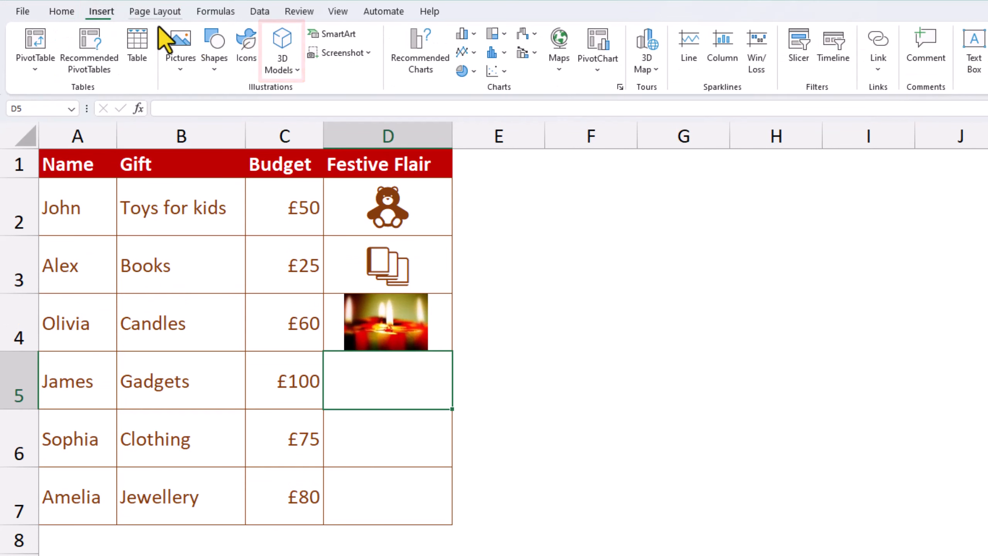
left_click(295, 74)
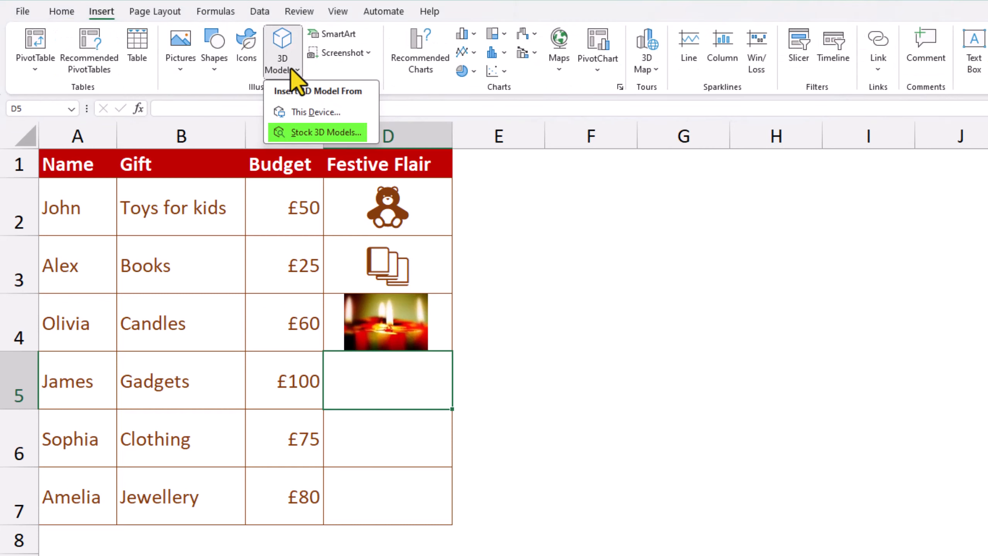
left_click(307, 131)
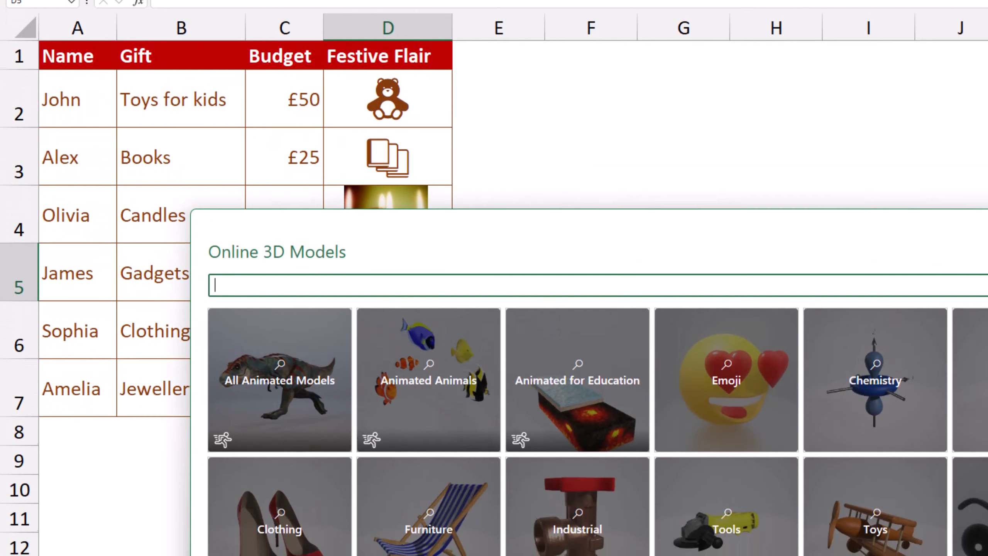
left_click_drag(768, 264, 825, 331)
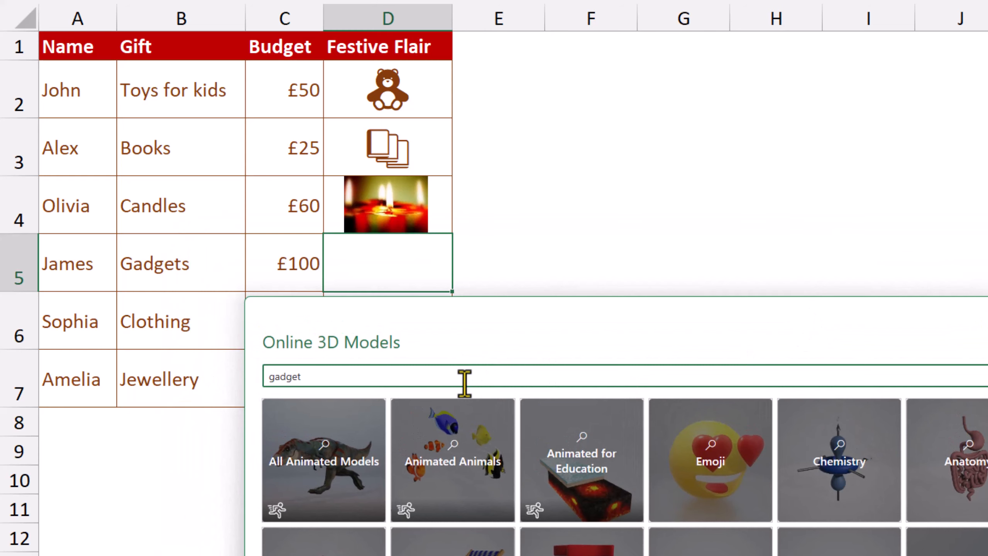
key("Return")
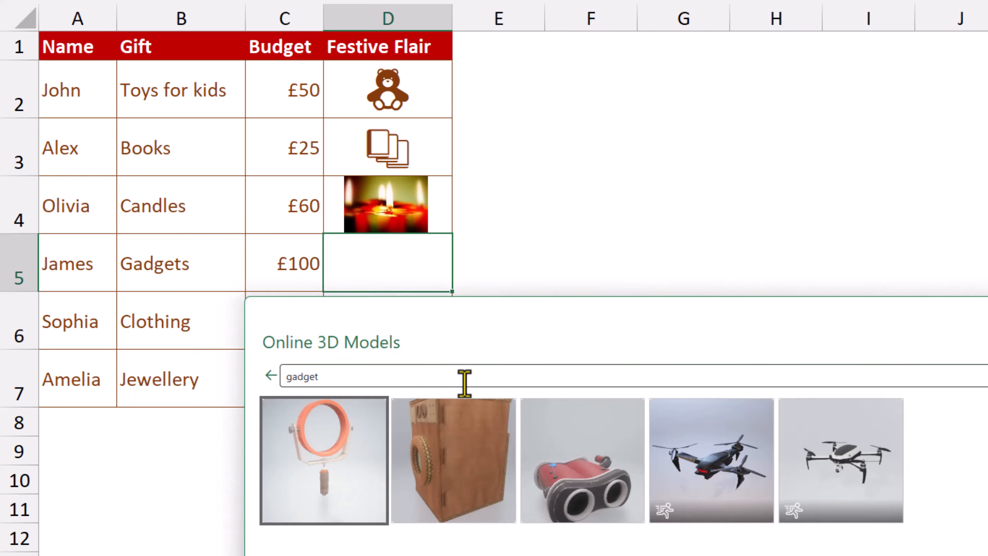
left_click(844, 471)
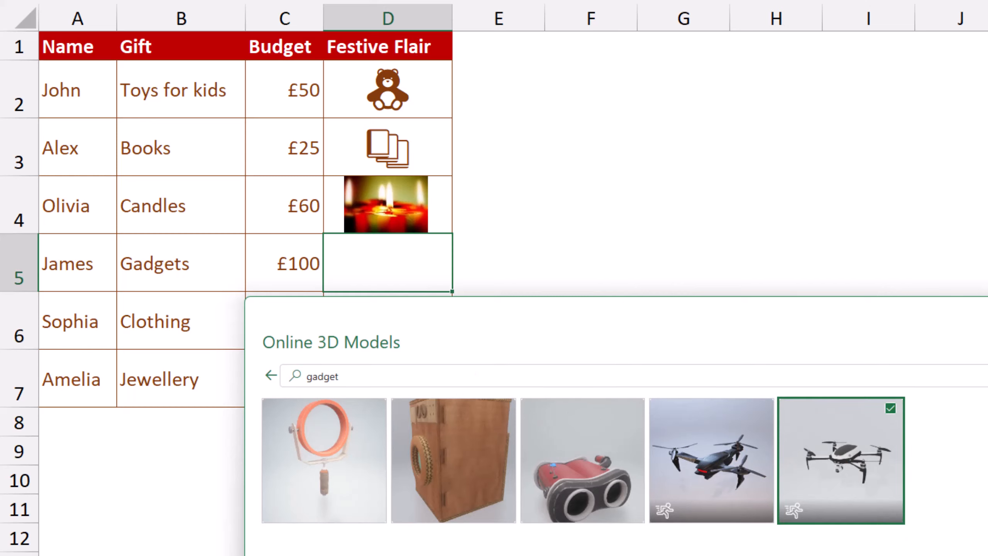
key("Return")
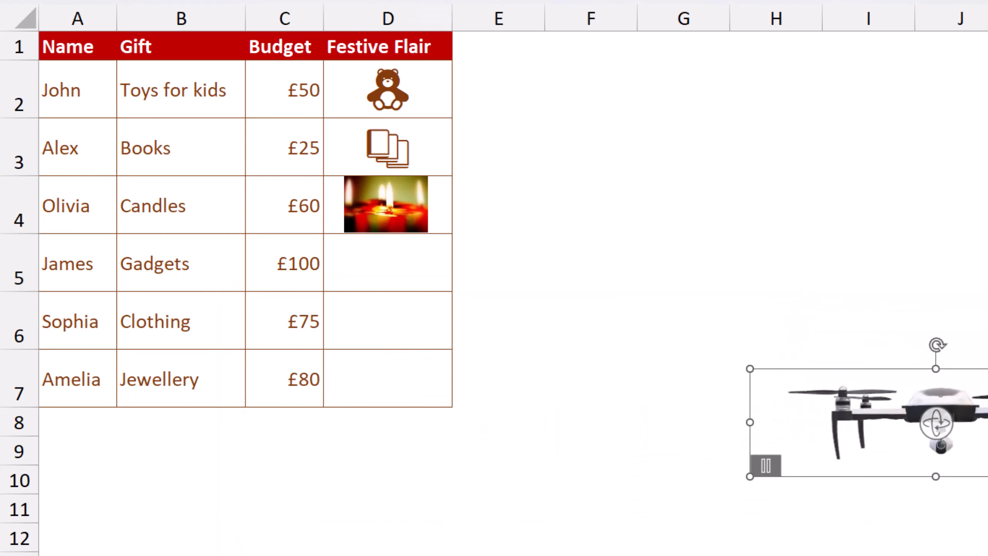
- Tilt the drone model to show it from above, shrink it into cell D5 and pause its animation
left_click_drag(897, 412, 880, 445)
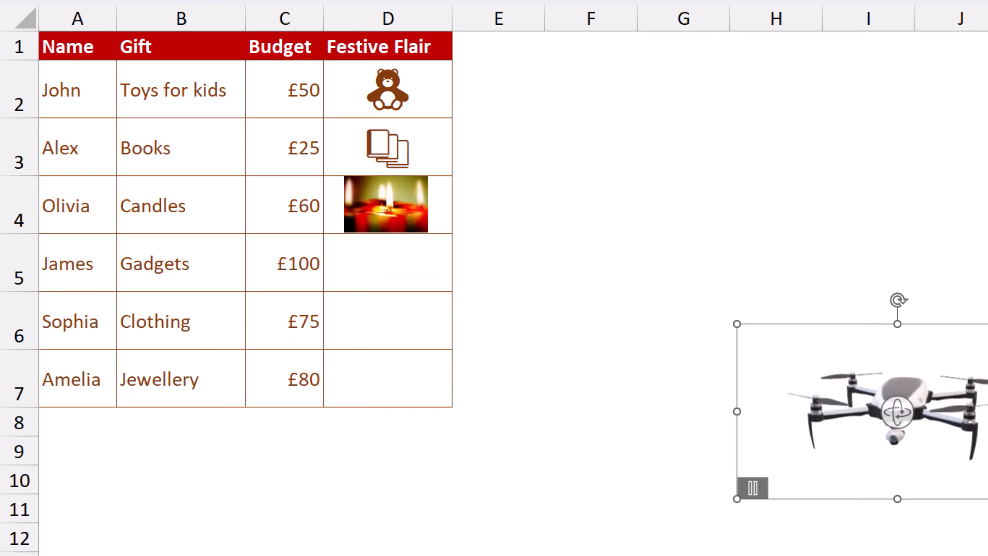
left_click_drag(985, 496, 461, 305)
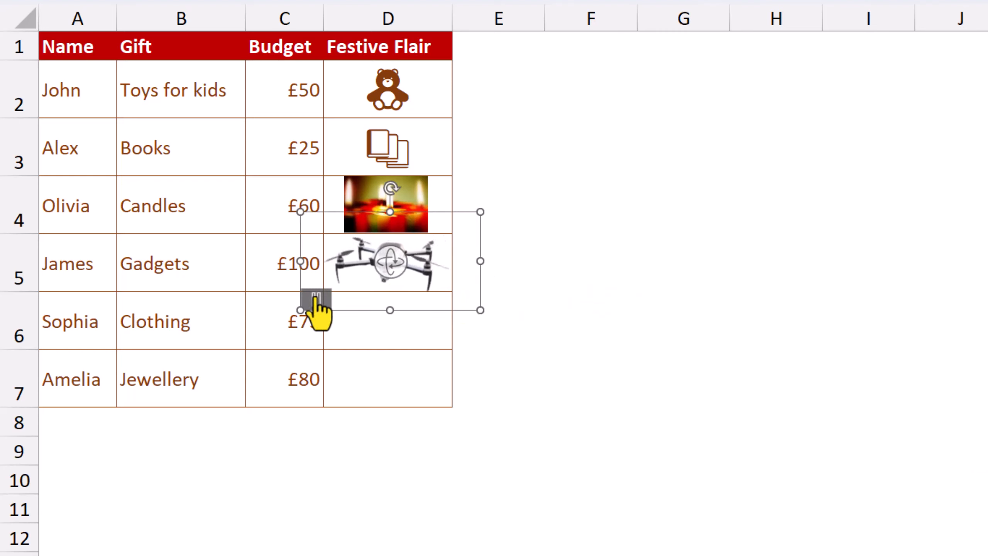
left_click(315, 299)
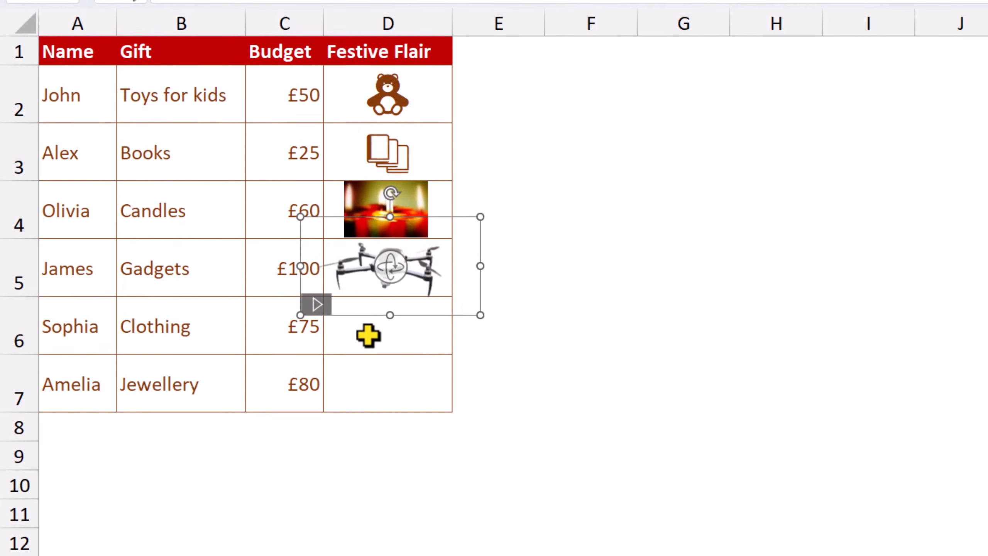
- Search the stock images for "clothes" with Festive Flair cell D6 as the insertion point
left_click(366, 330)
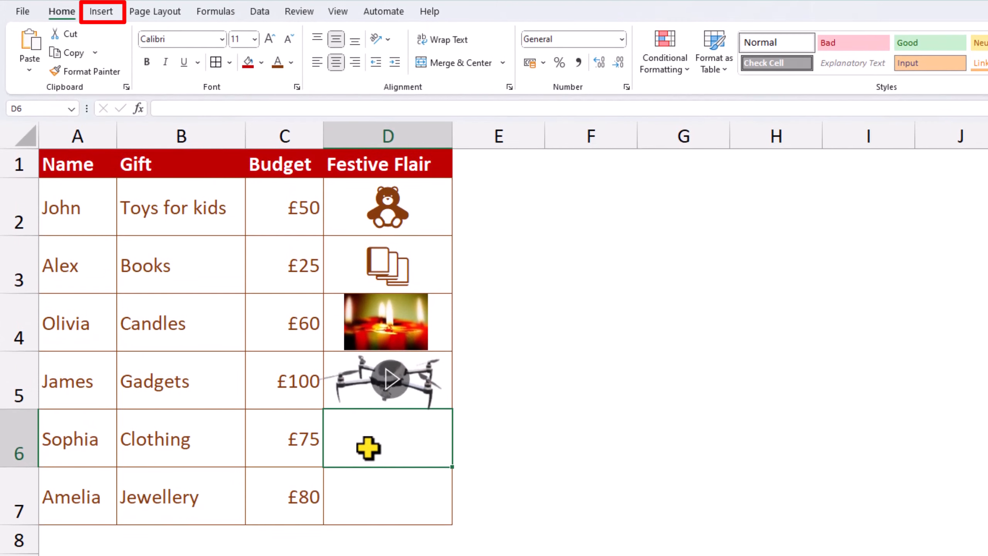
left_click(102, 13)
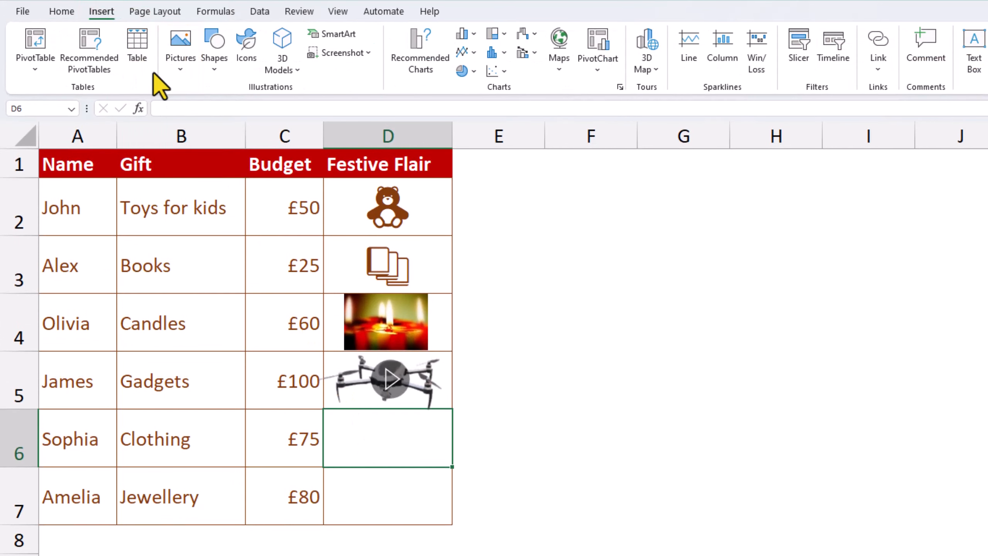
left_click(181, 64)
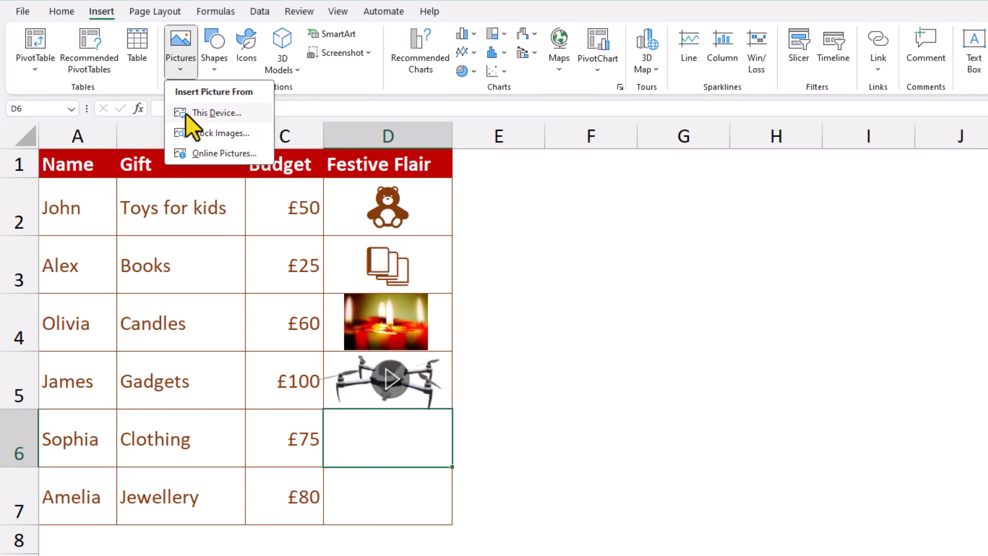
left_click(191, 134)
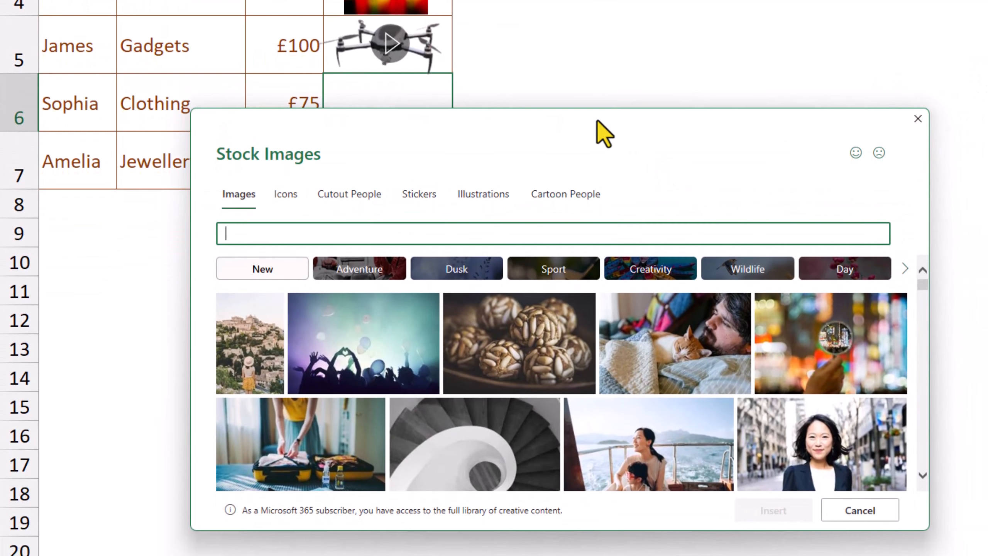
left_click_drag(598, 121, 596, 149)
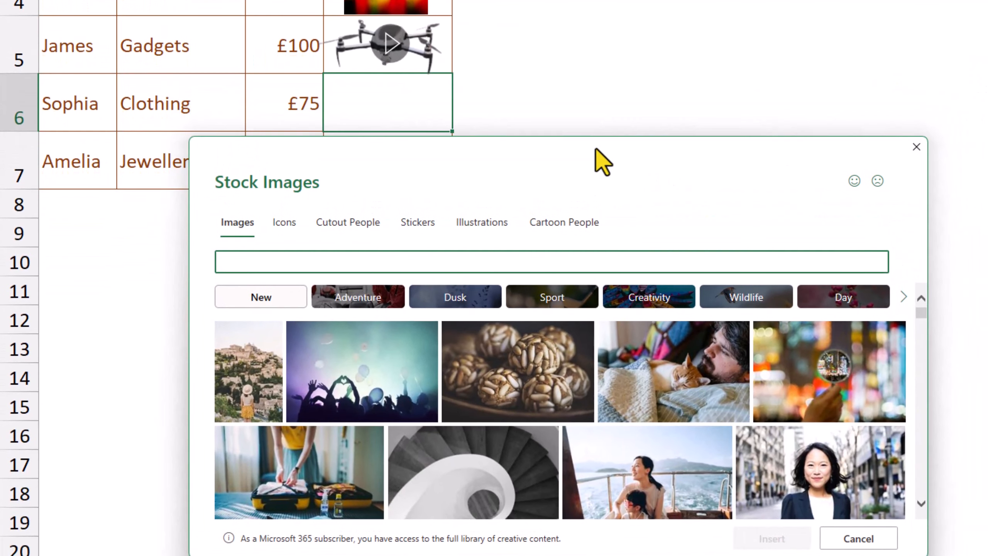
left_click(407, 262)
type("clothes")
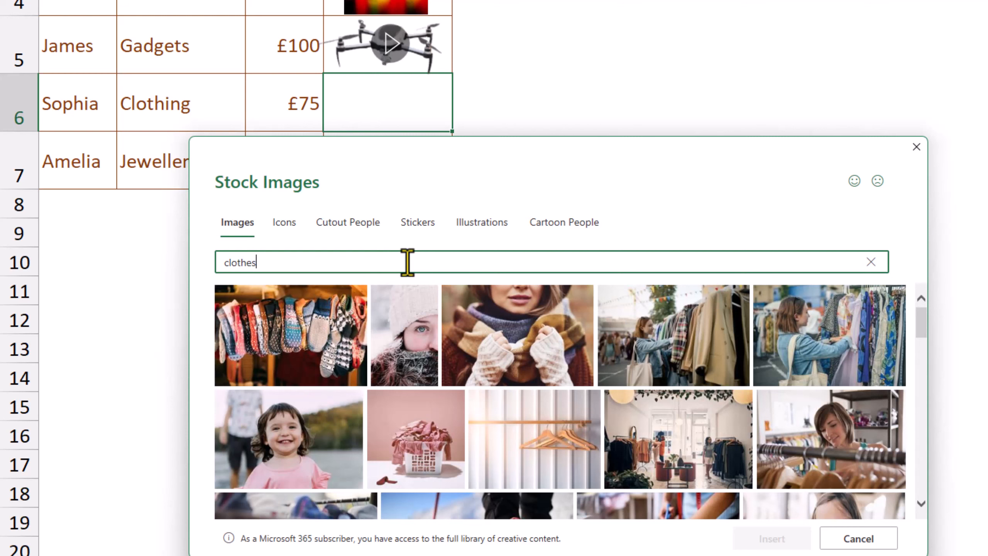
- Insert the picture of hanging patterned knitted socks and shrink it to fit inside cell D6
left_click(307, 336)
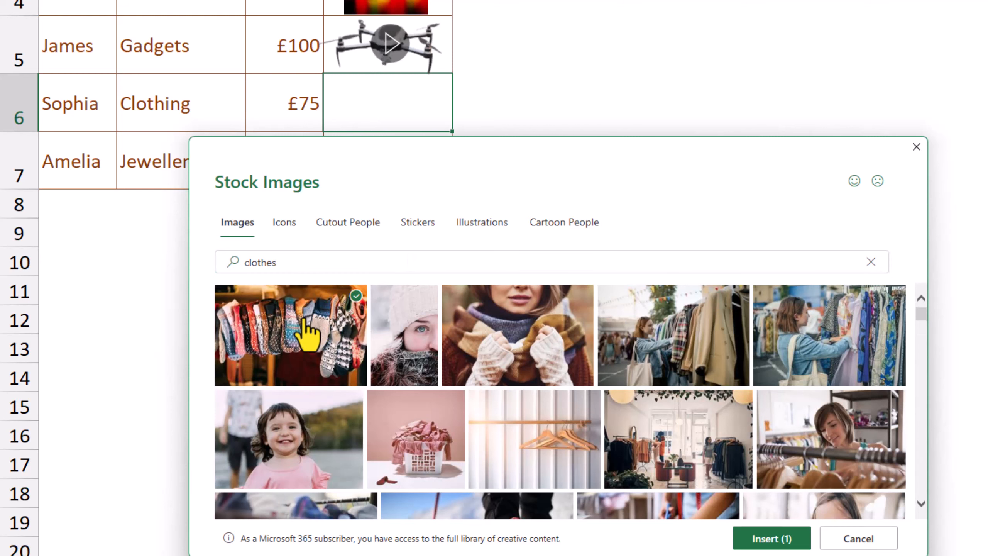
left_click(786, 538)
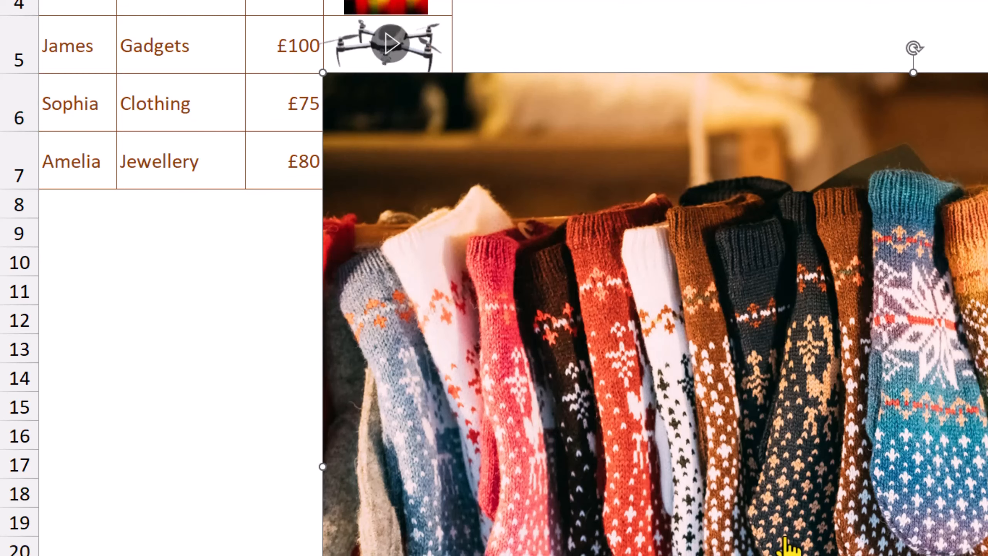
scroll(495, 278, "down", 4)
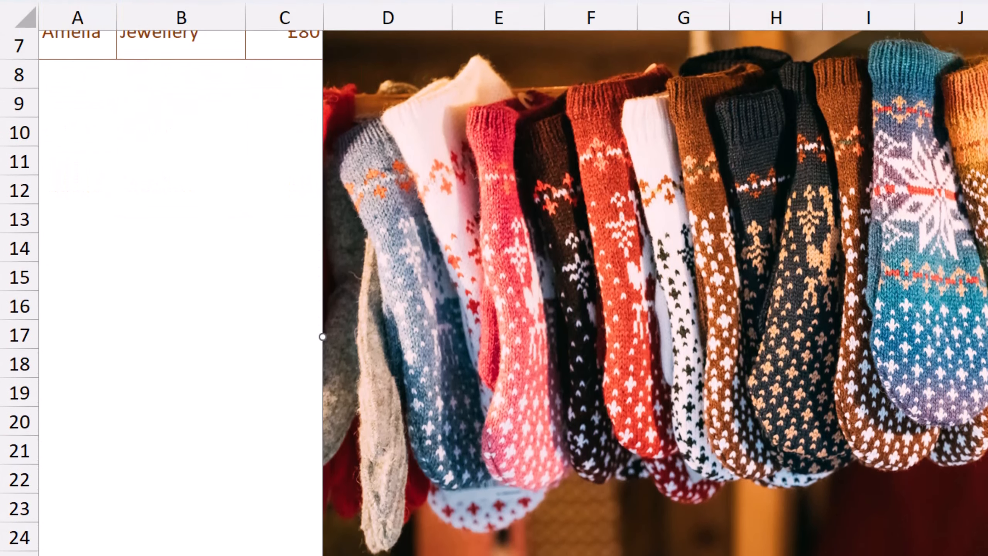
left_click_drag(987, 555, 750, 437)
scroll(750, 437, "up", 4)
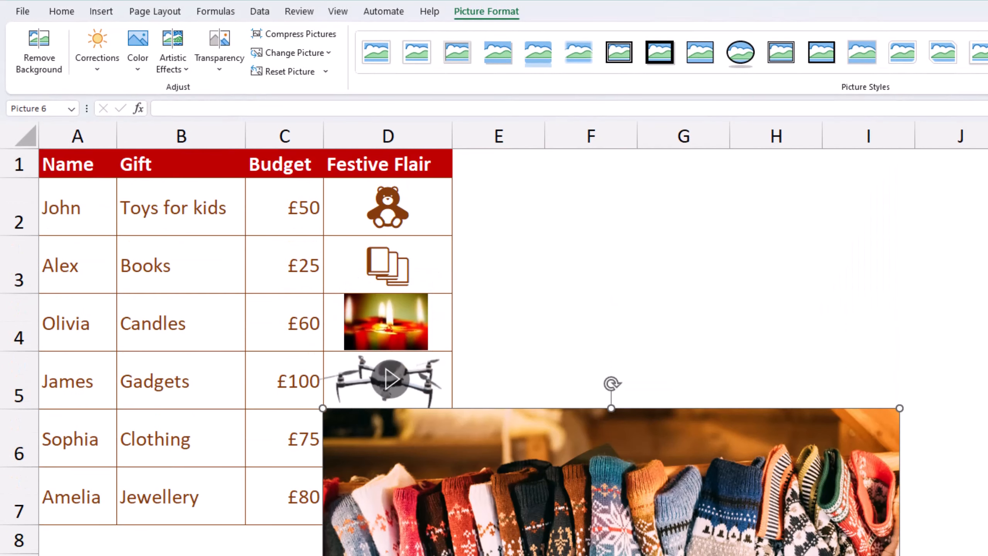
left_click_drag(900, 555, 385, 444)
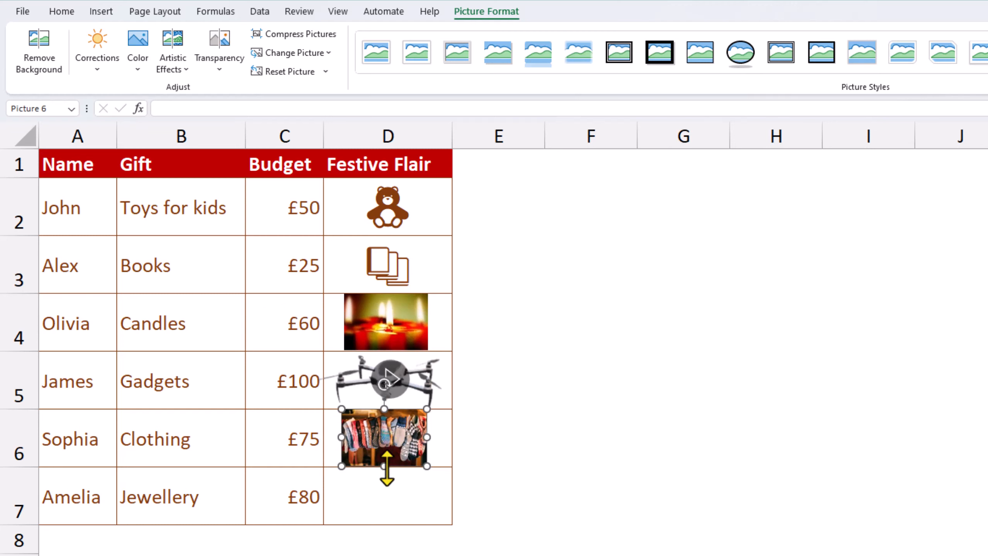
- Search Online Pictures for "jewllery" with Festive Flair cell D7 as the insertion point
left_click(388, 499)
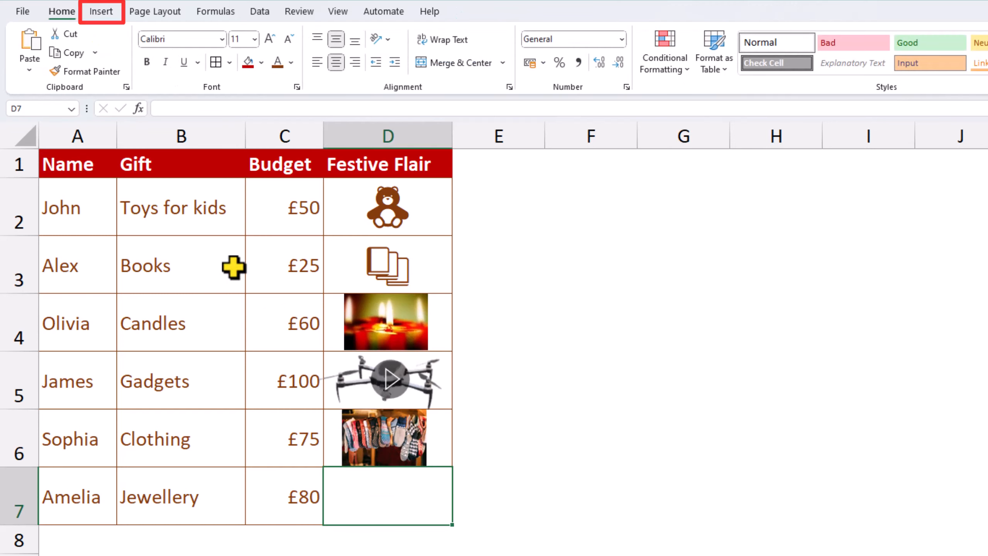
left_click(100, 14)
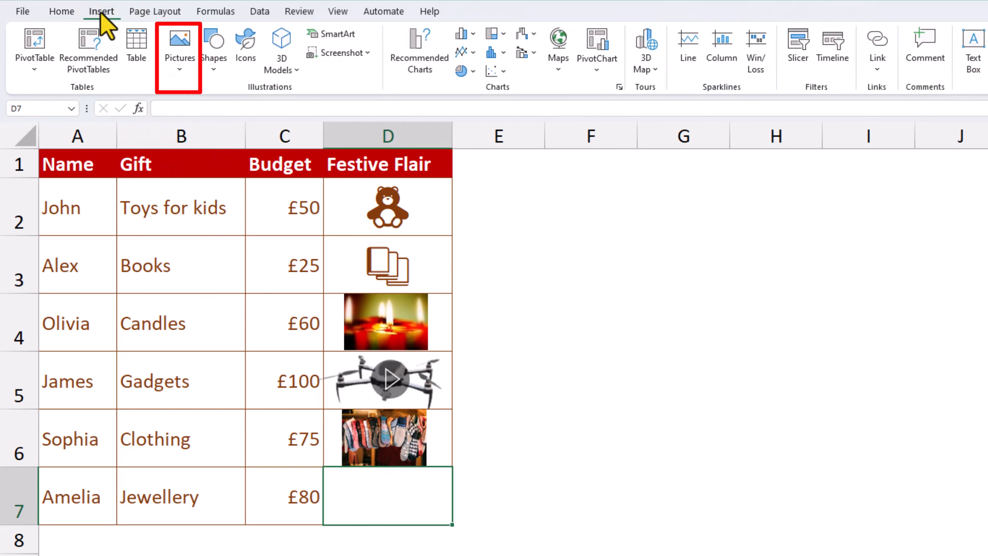
left_click(181, 71)
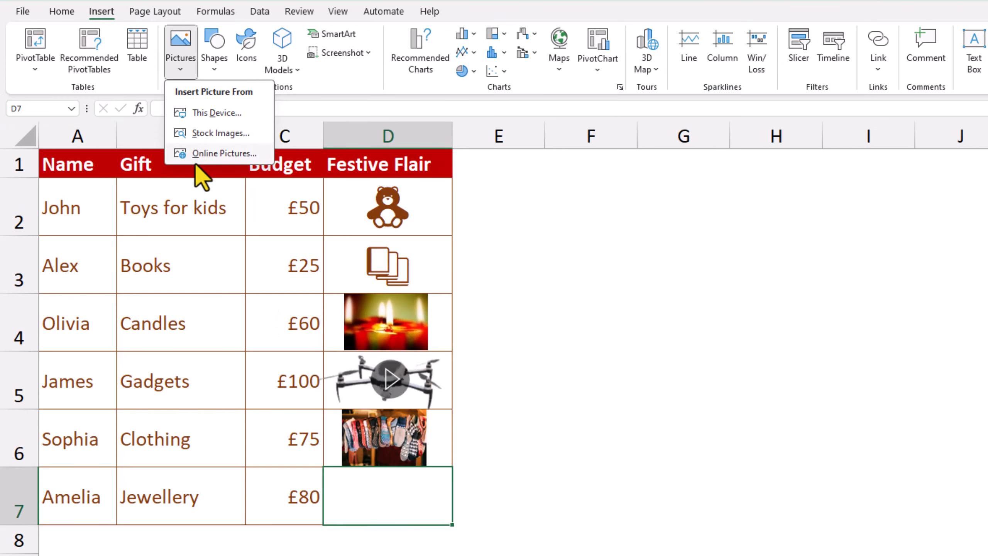
left_click(202, 153)
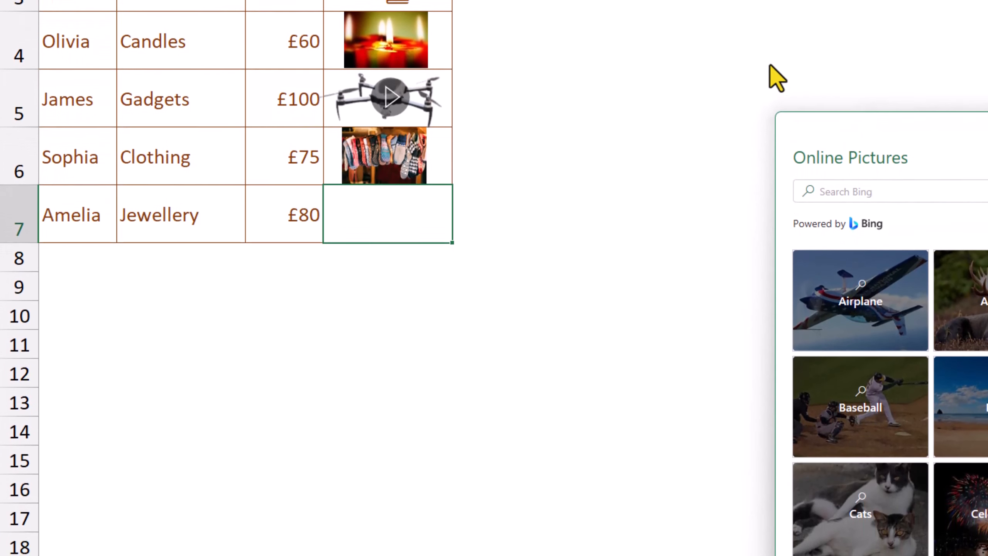
left_click_drag(923, 124, 619, 4)
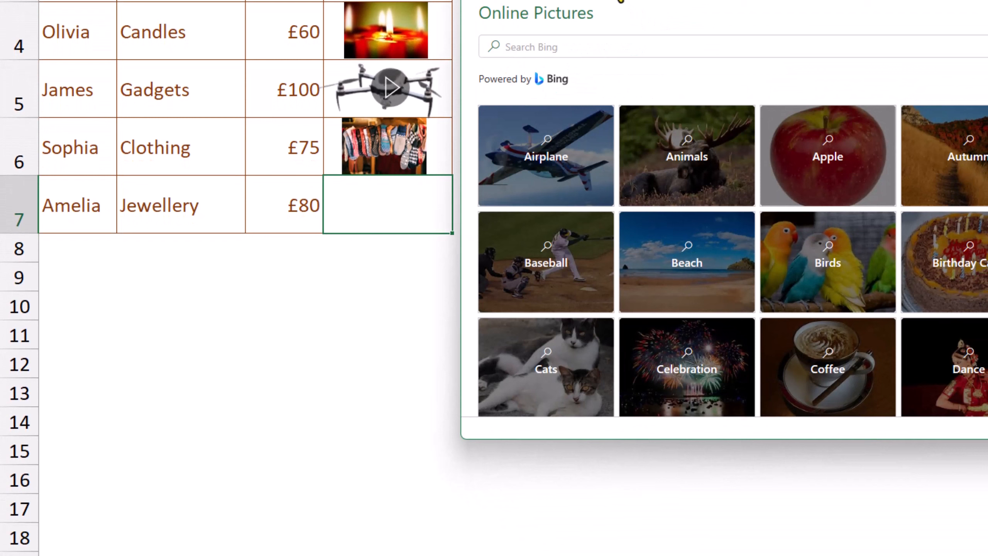
left_click(560, 40)
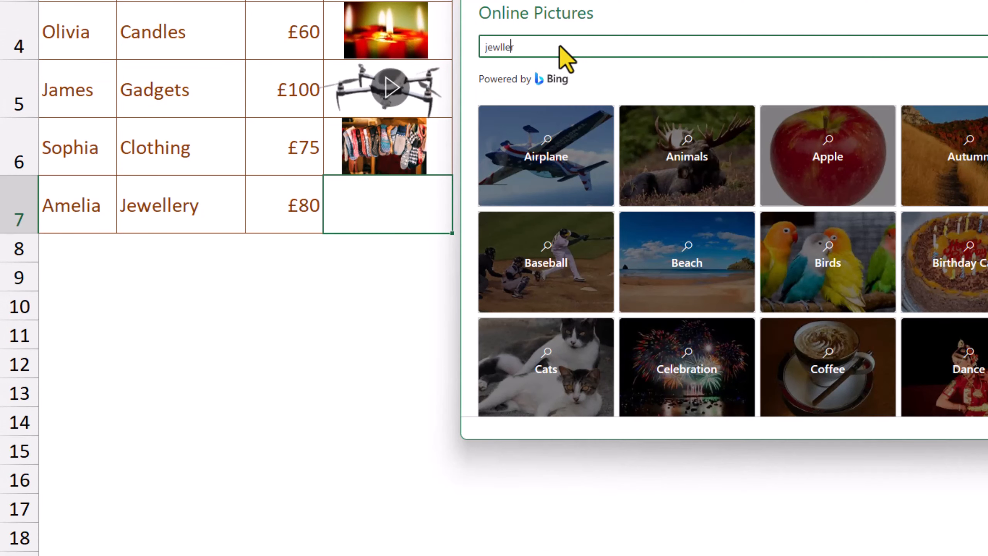
key("Return")
- Insert the picture of green beaded earrings and shrink it to fit inside cell D7
scroll(902, 224, "down", 15)
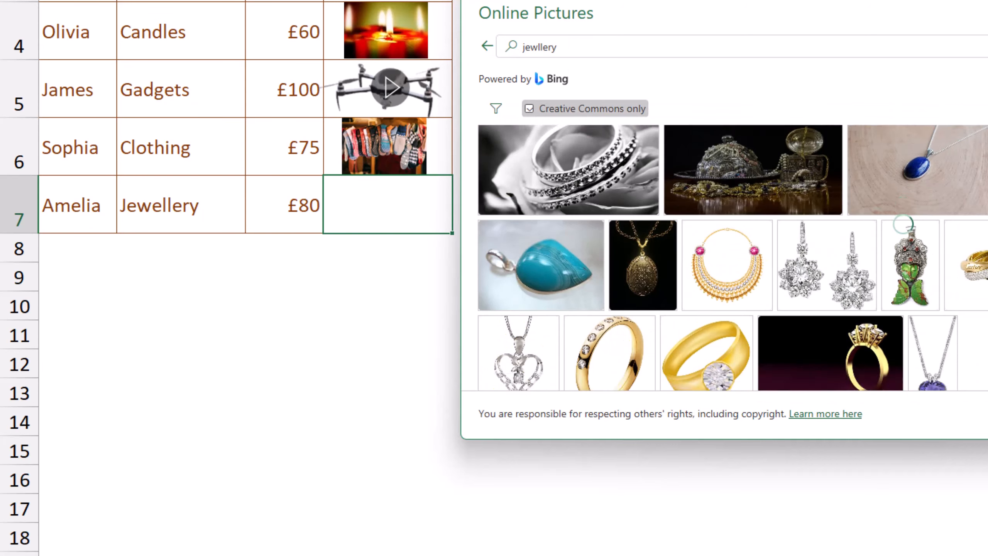
scroll(733, 257, "down", 5)
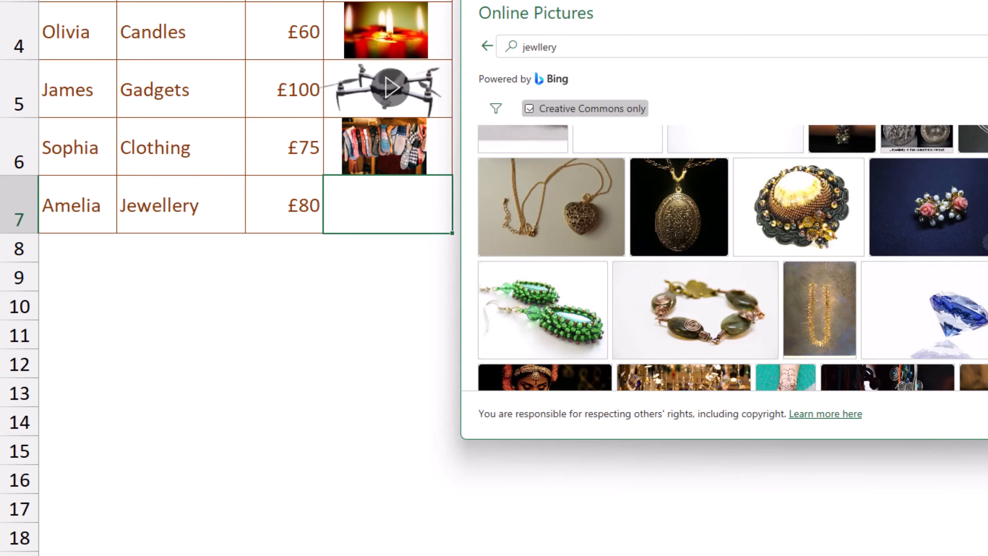
left_click(564, 309)
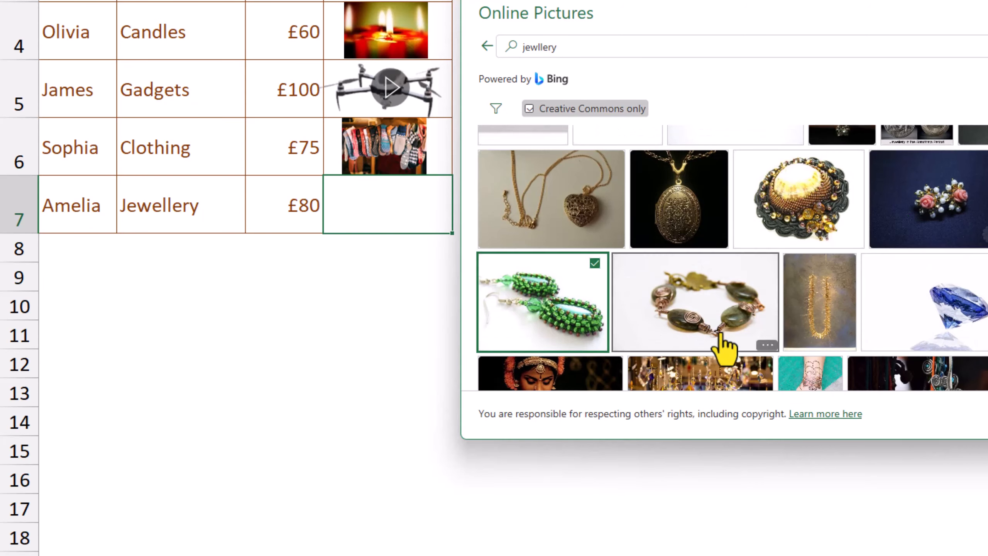
left_click(987, 414)
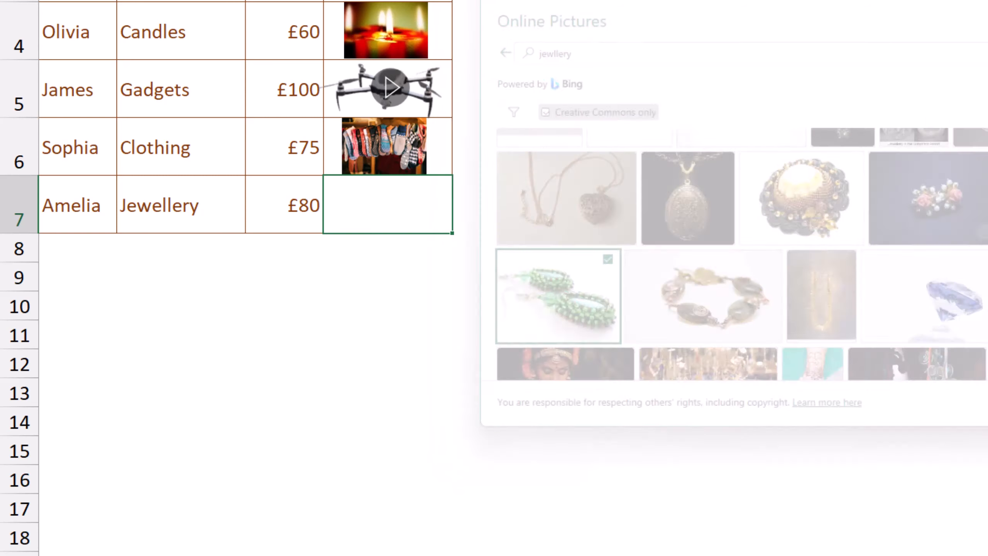
left_click_drag(786, 523, 396, 222)
mouse_move(378, 334)
left_mouse_down()
mouse_move(367, 340)
mouse_move(379, 334)
left_mouse_up()
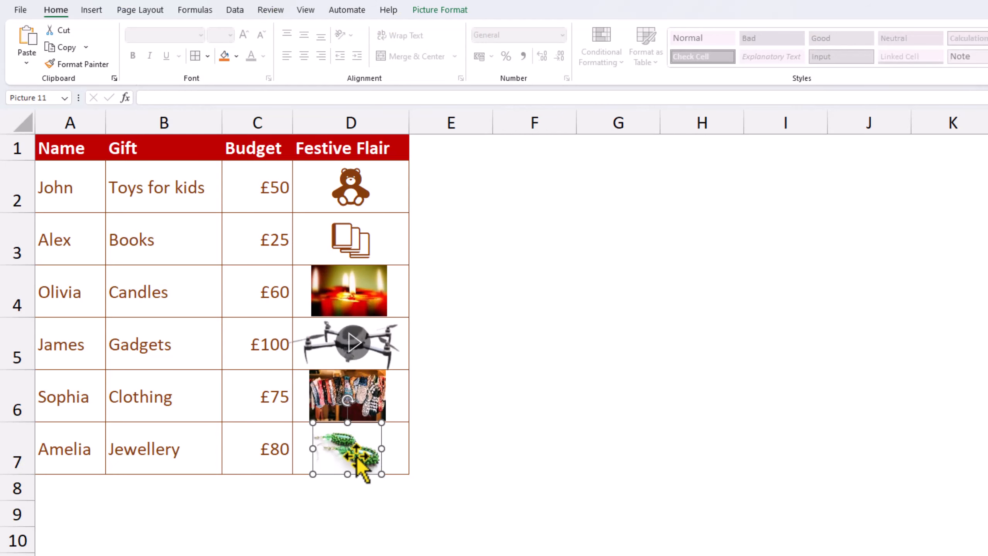
- Enter the label TOTAL in cell A9 and copy the Gift header's formatting onto it with Format Painter
left_click(57, 515)
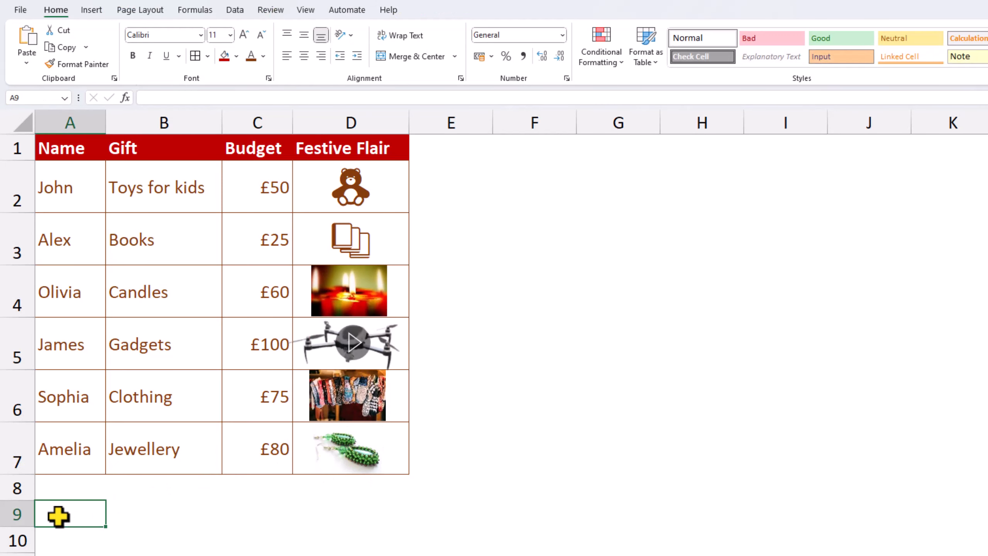
type("TOTAL")
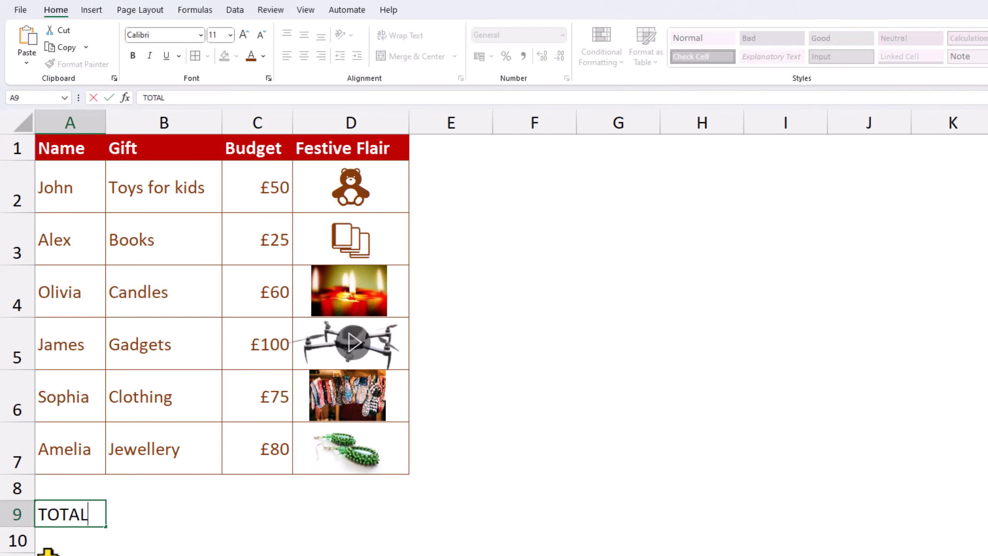
key("Return")
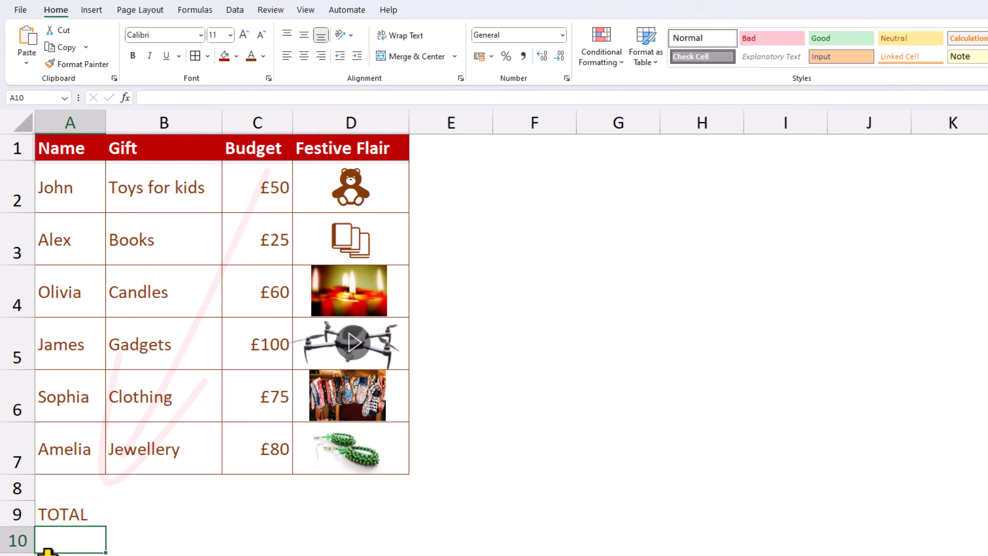
left_click(147, 151)
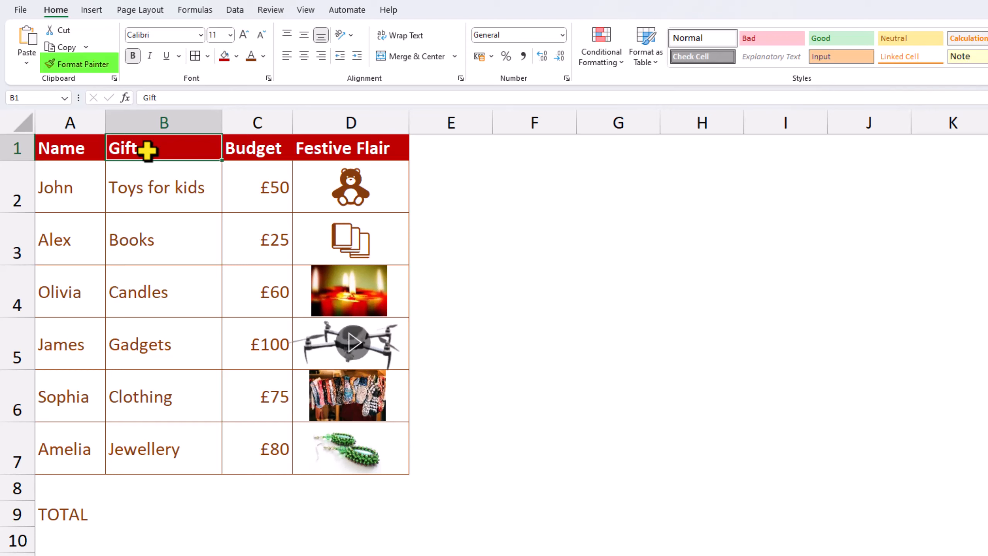
left_click(87, 64)
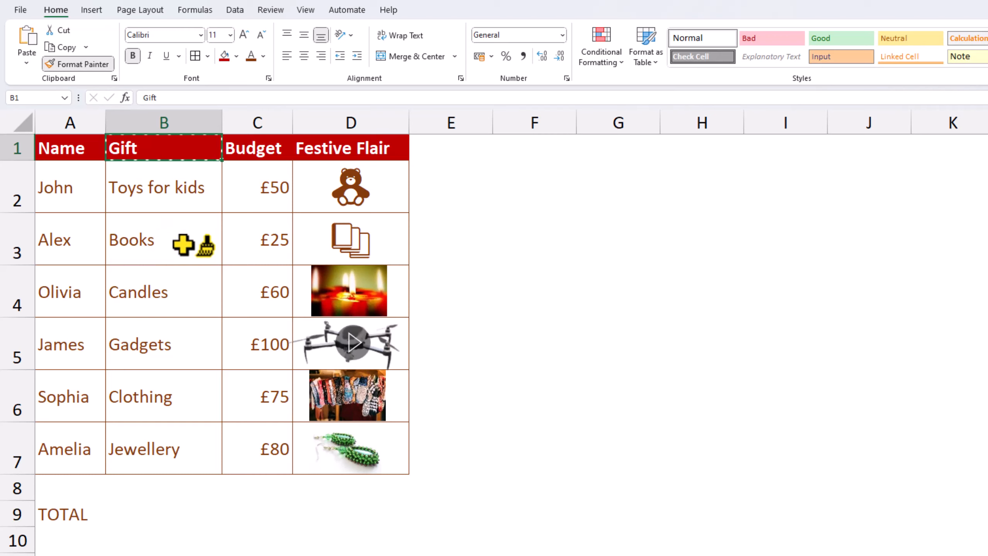
left_click(66, 513)
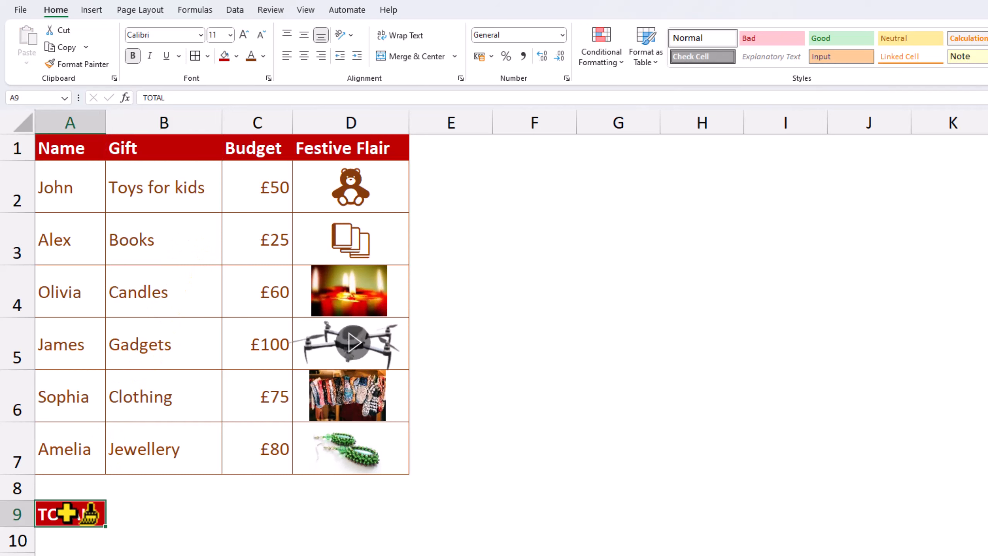
- Merge cells A9 and B9 without centering and right-align the TOTAL label
left_click_drag(67, 513, 149, 513)
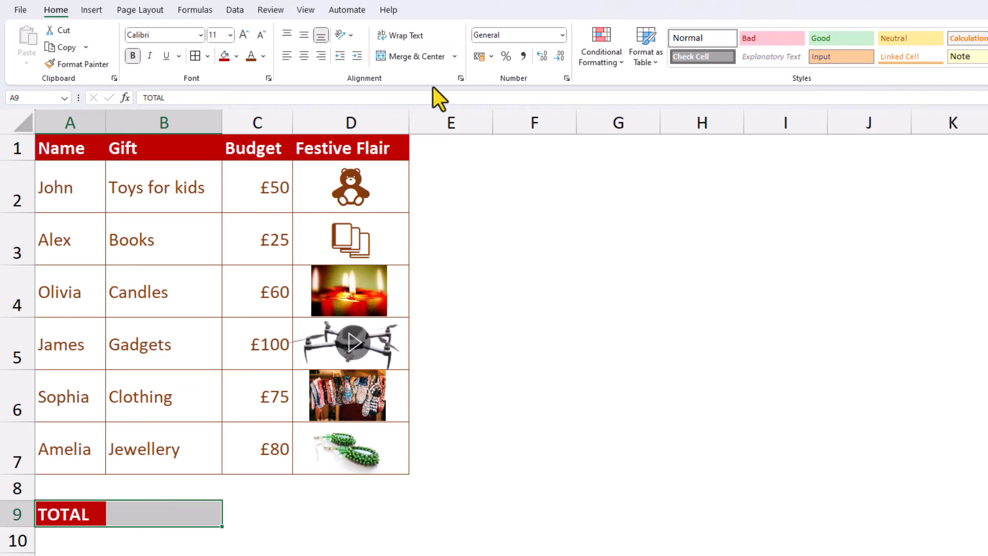
left_click(454, 57)
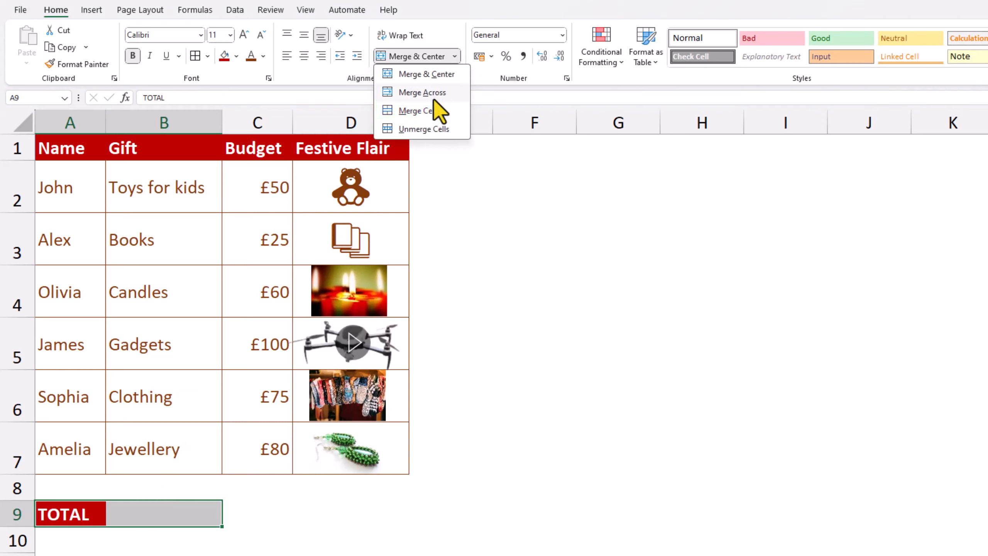
left_click(431, 113)
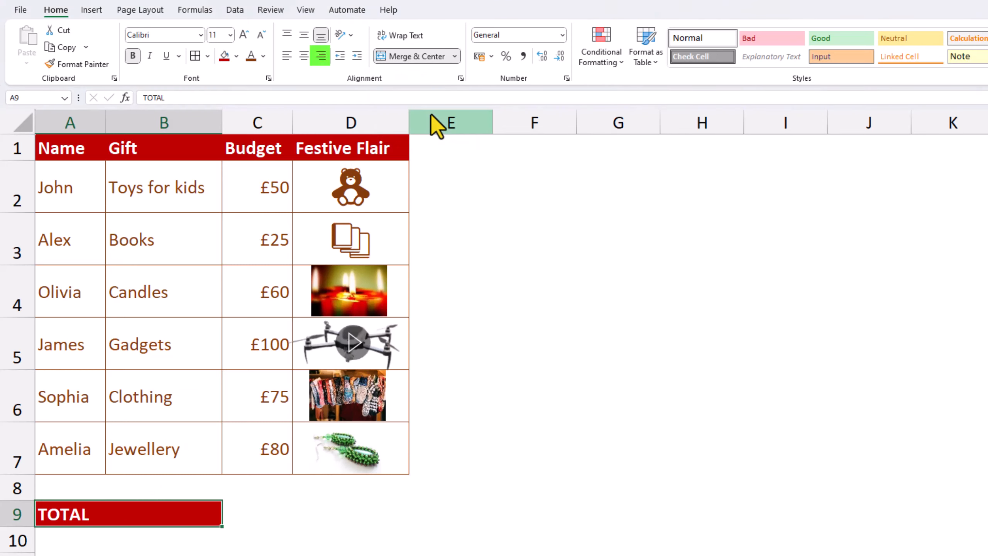
left_click(319, 56)
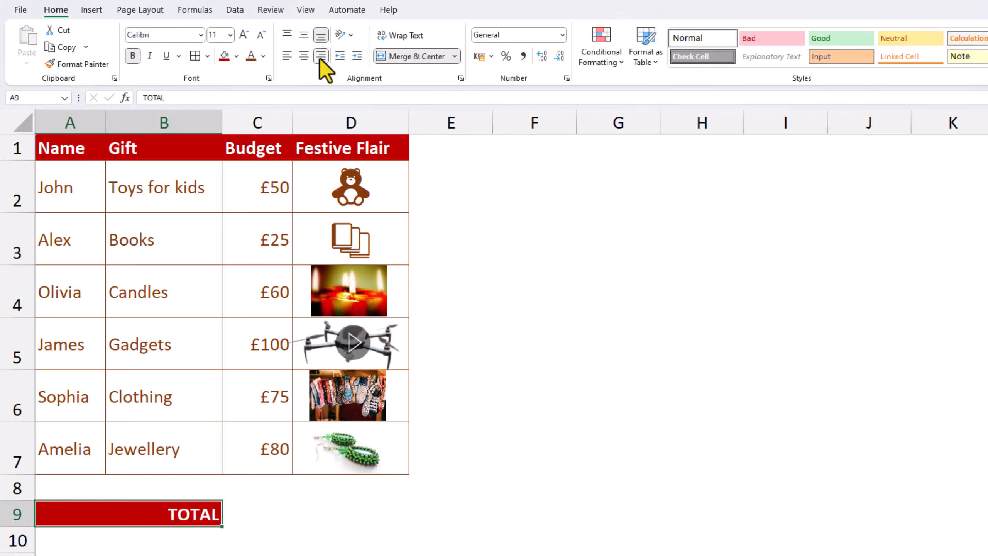
- Total the Budget column in cell C9 with an AutoSum formula, =SUM(C2:C8)
left_click(267, 513)
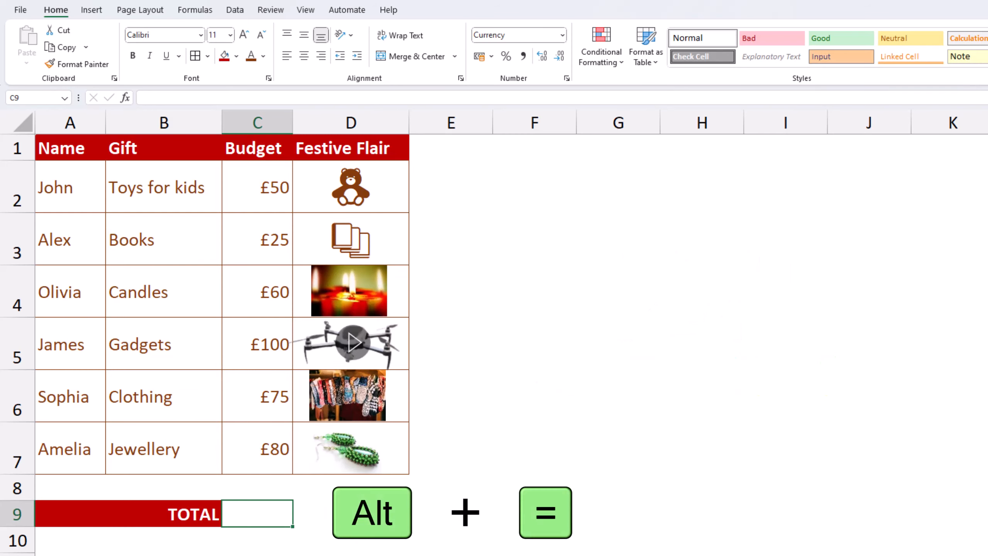
key("alt+equal")
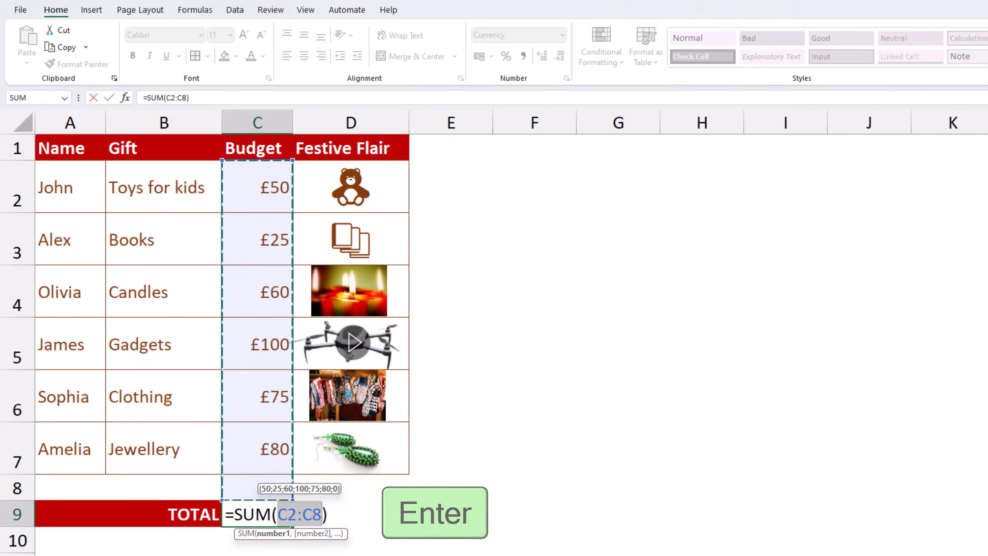
key("Return")
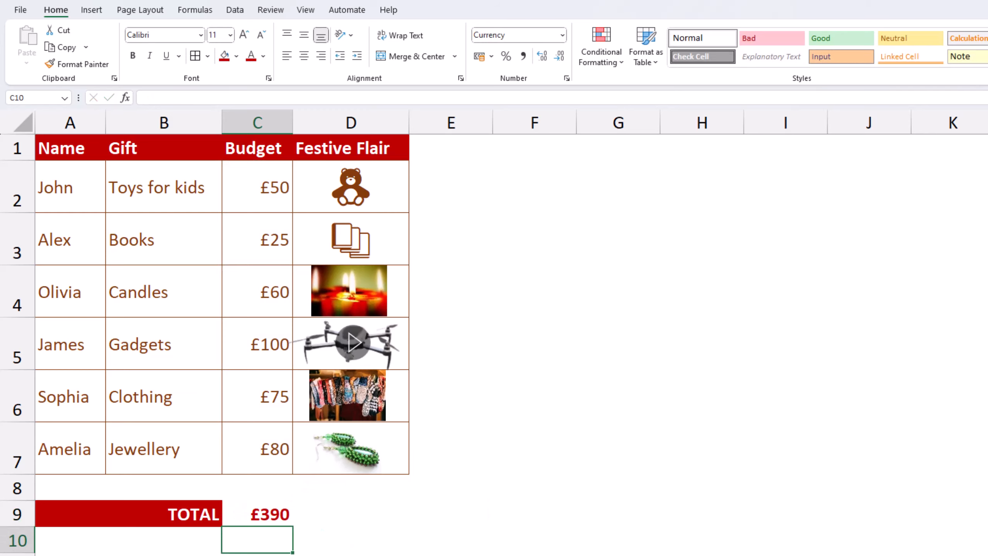